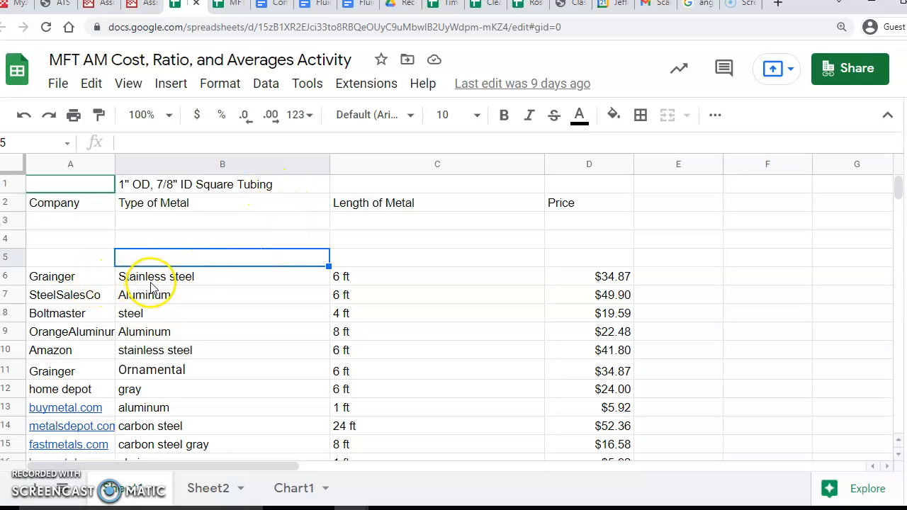
Review the Company, Type of Metal, Length of Metal and Price headers and the empty cells beneath them.
click(85, 206)
click(212, 206)
click(350, 207)
click(555, 203)
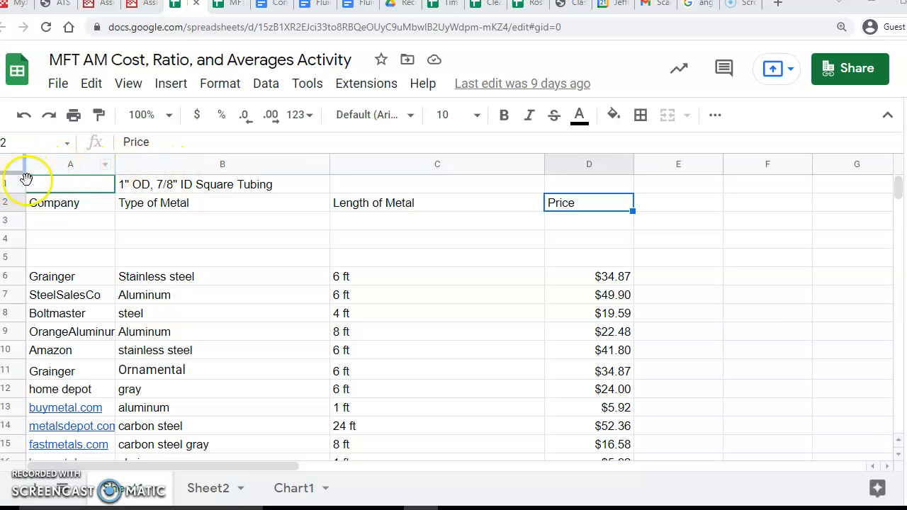
click(212, 226)
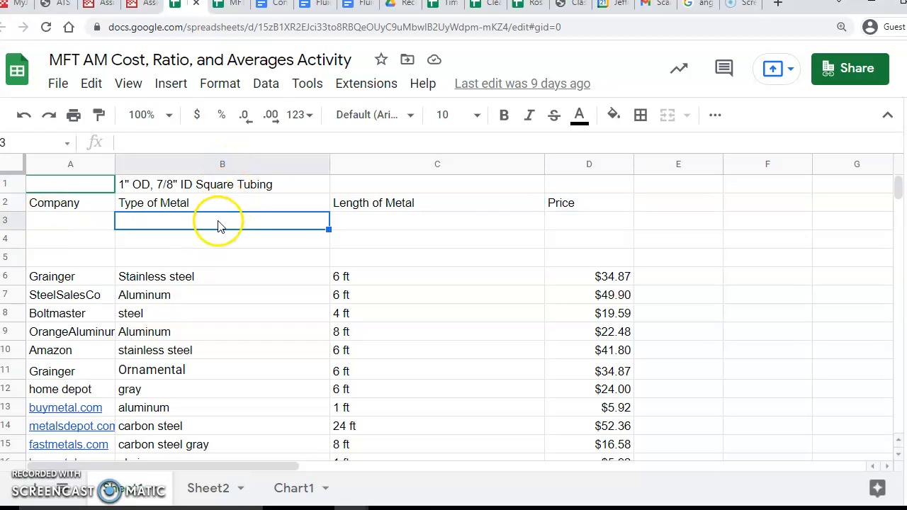
click(83, 183)
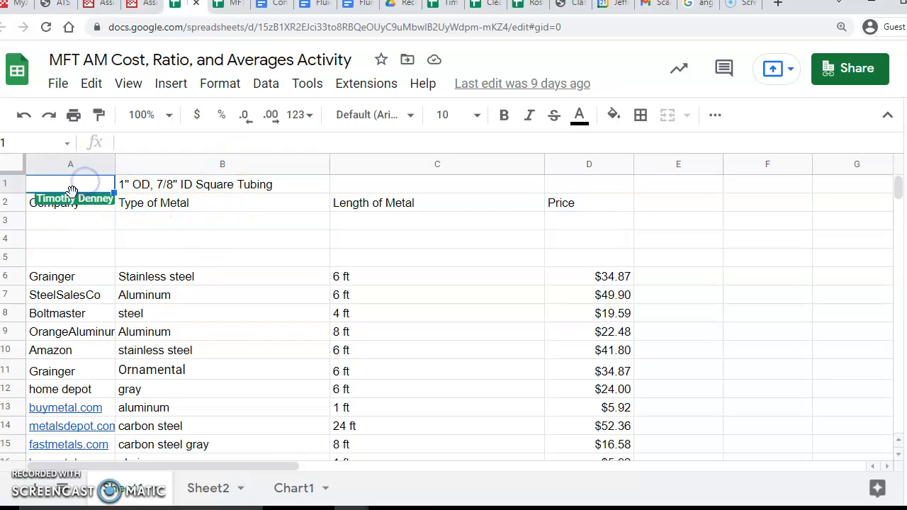
click(190, 226)
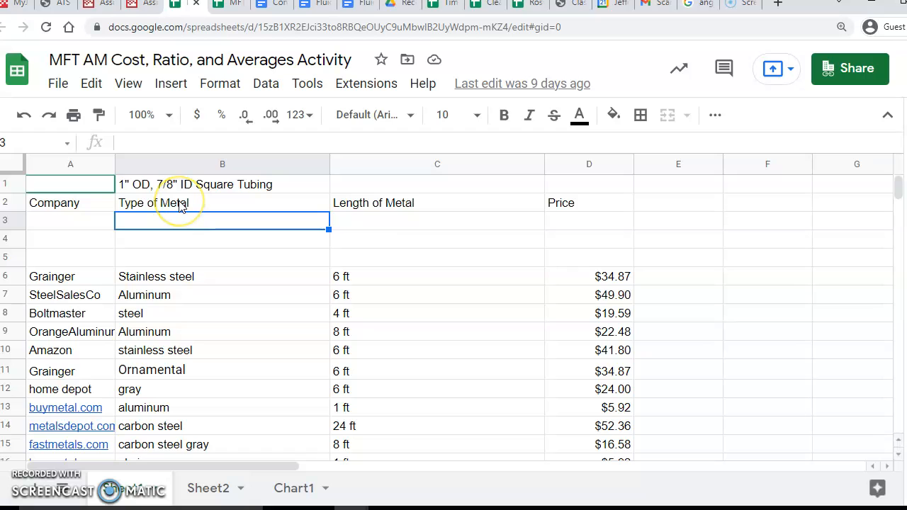
click(181, 205)
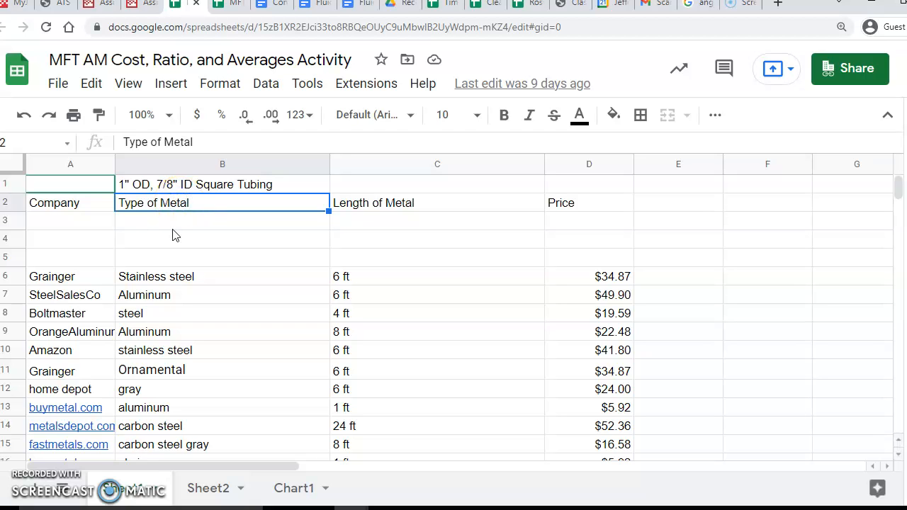
Look through the number, text and alignment formatting options available for the Type of Metal header.
click(215, 91)
mouse_move(248, 165)
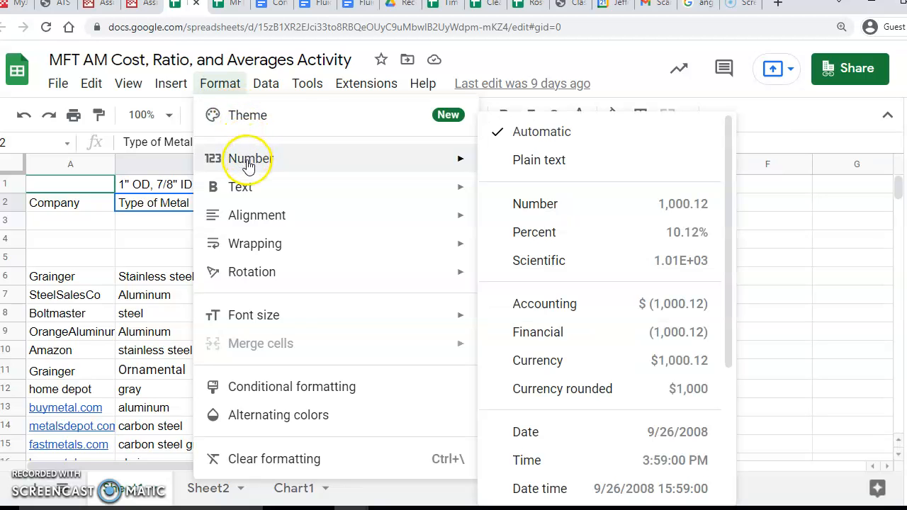
mouse_move(267, 196)
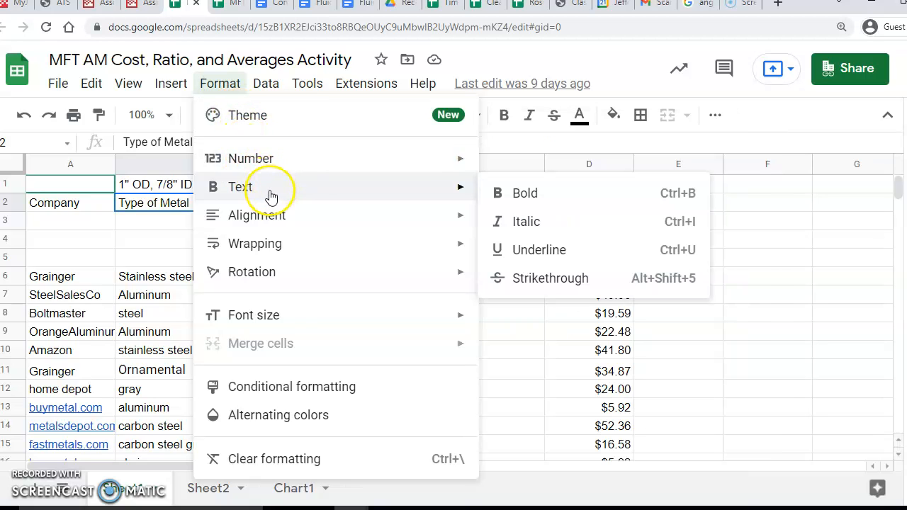
mouse_move(267, 222)
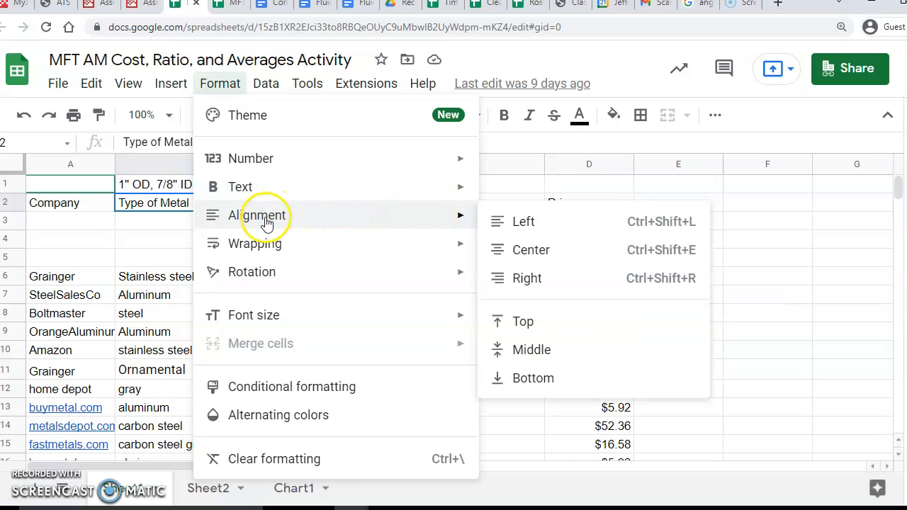
mouse_move(269, 260)
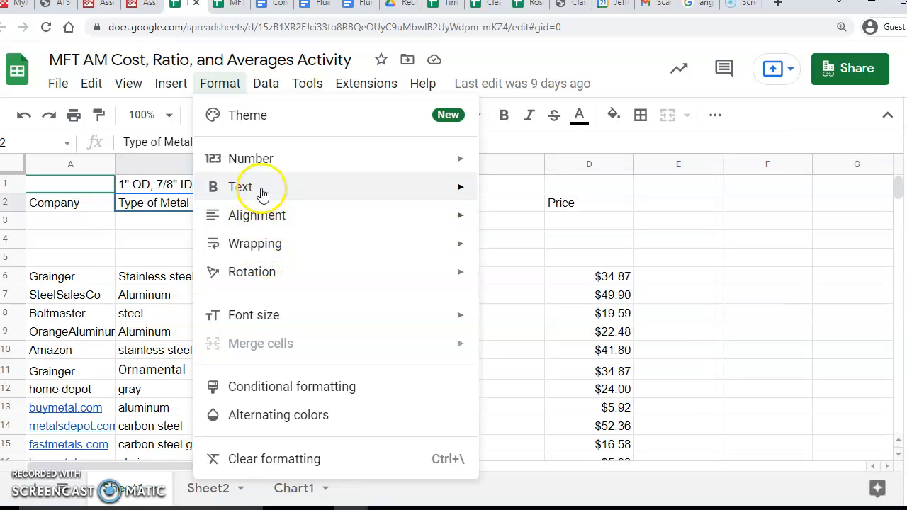
click(151, 221)
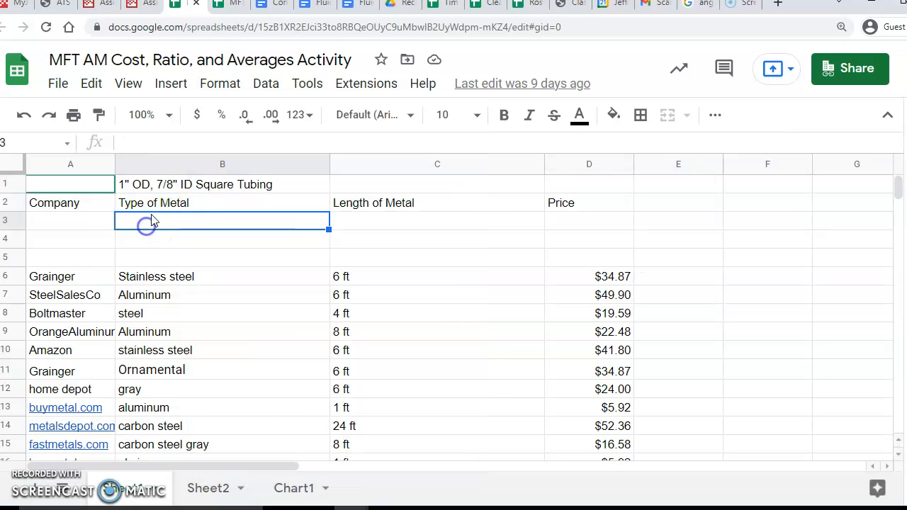
click(214, 201)
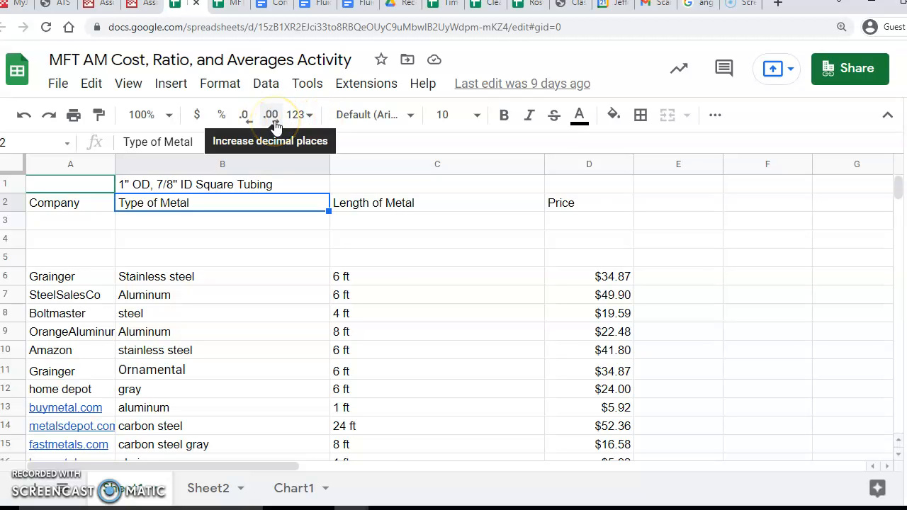
click(218, 116)
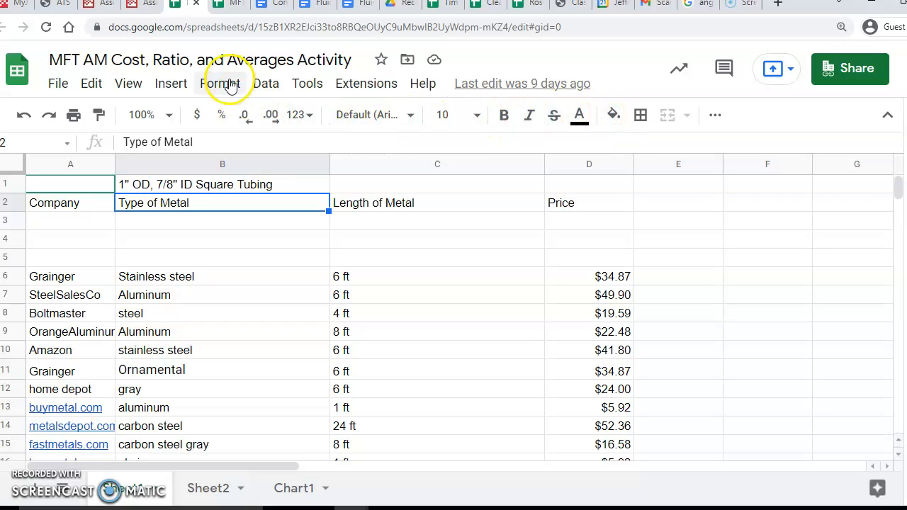
Delete the empty row 3 directly below the header row.
click(232, 222)
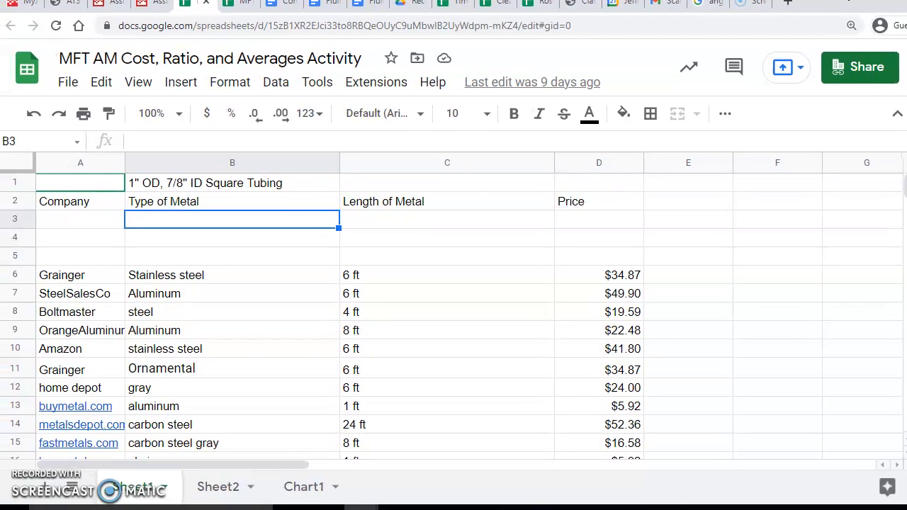
click(20, 220)
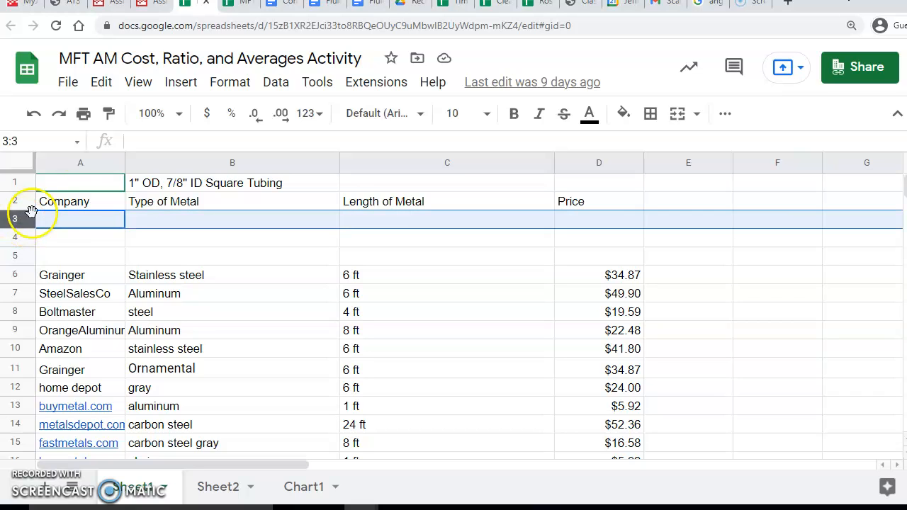
click(101, 83)
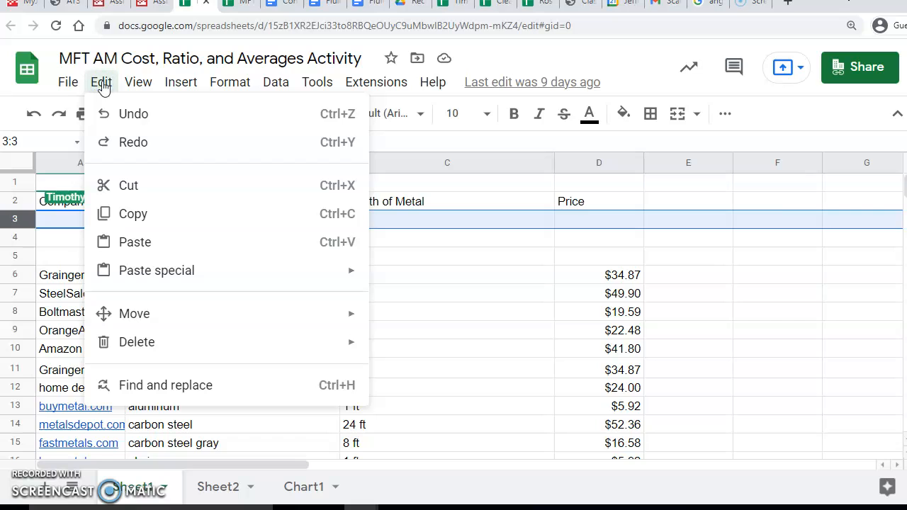
mouse_move(135, 344)
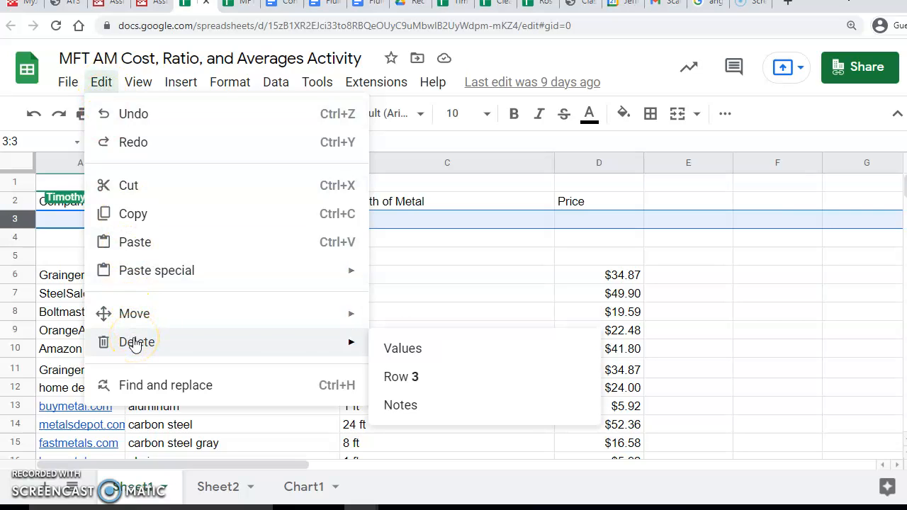
click(22, 221)
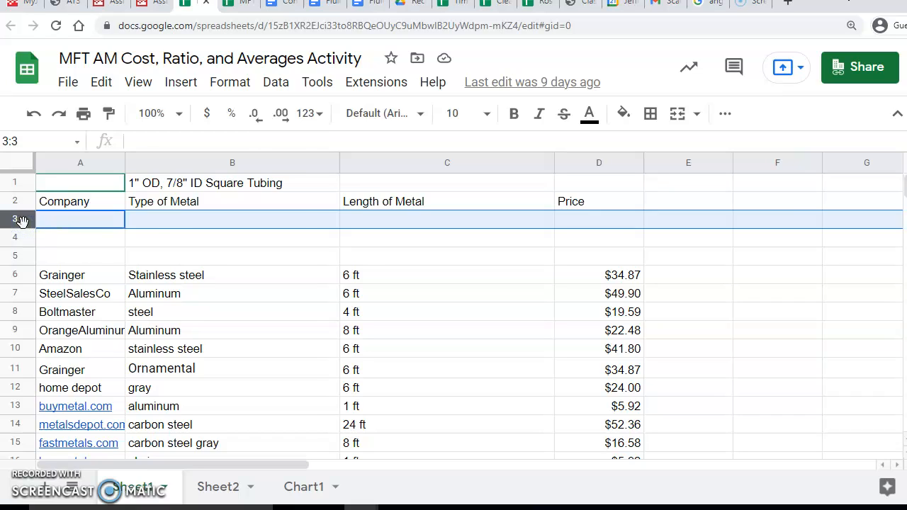
right_click(22, 221)
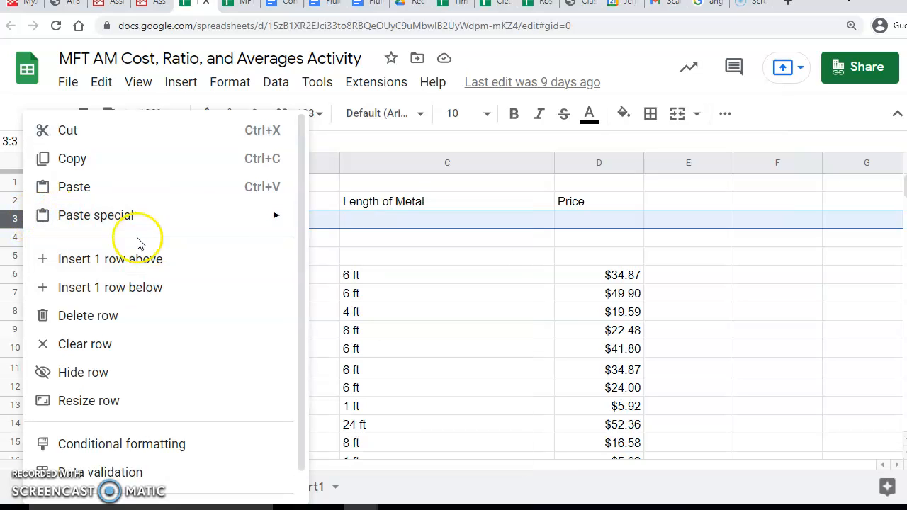
click(90, 319)
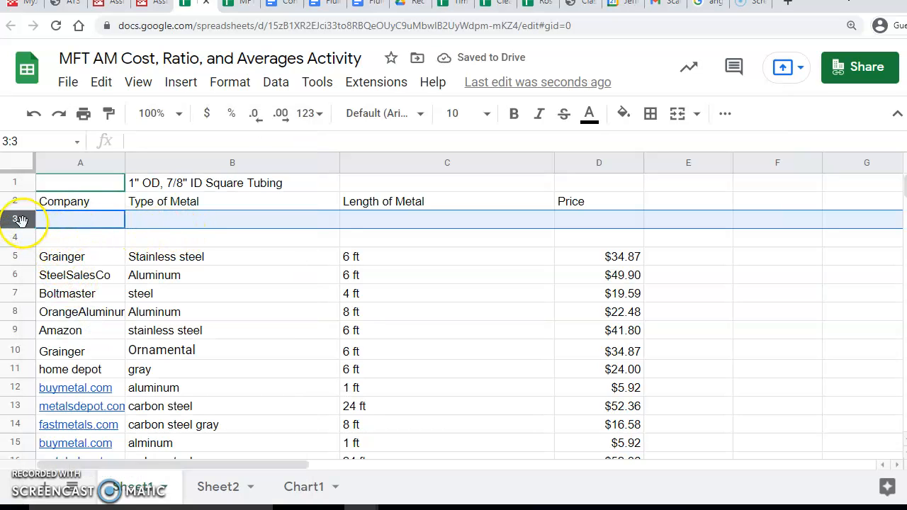
Delete the two remaining empty rows, 3 and 4, so the data starts directly under the headers.
mouse_move(17, 220)
mouse_down()
mouse_move(24, 240)
mouse_move(24, 224)
mouse_up()
click(140, 236)
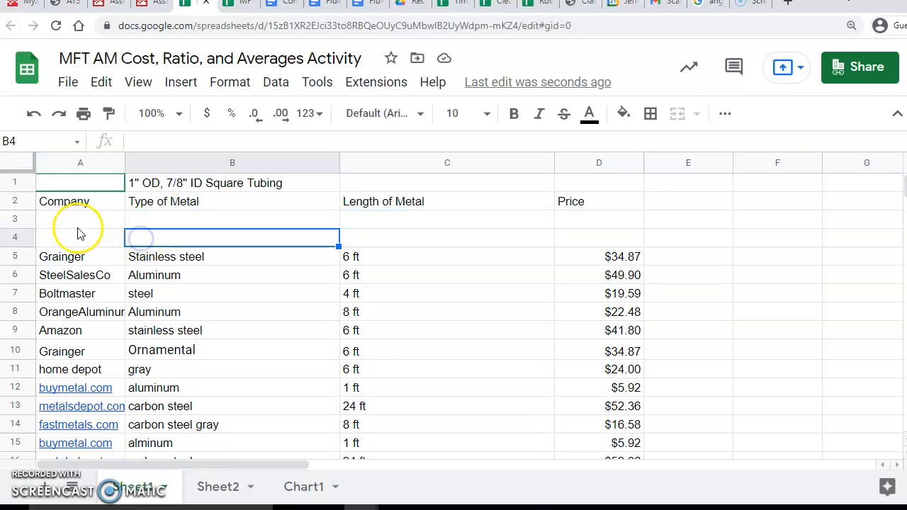
click(19, 218)
drag(19, 218, 18, 237)
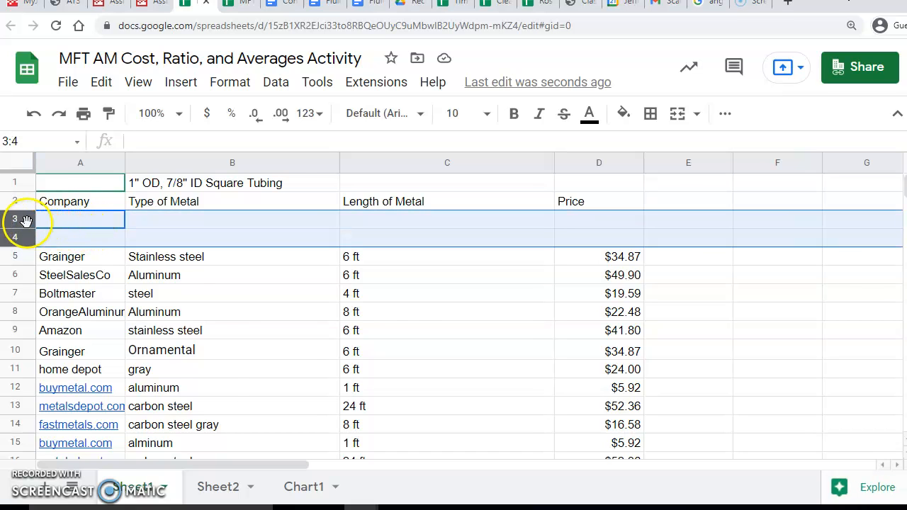
right_click(24, 220)
click(77, 314)
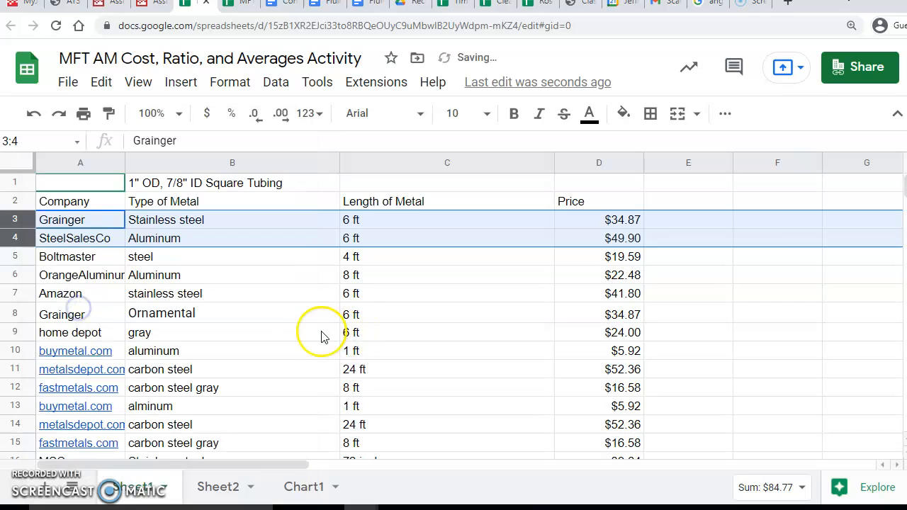
Make the Company header in A2 bold and colour its text standard blue.
scroll(197, 331, down, 3)
scroll(196, 330, down, 13)
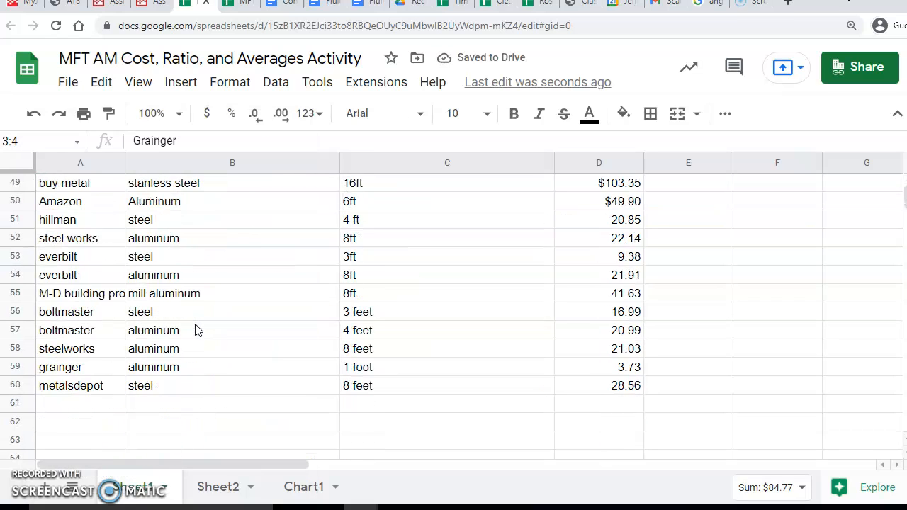
scroll(196, 330, up, 16)
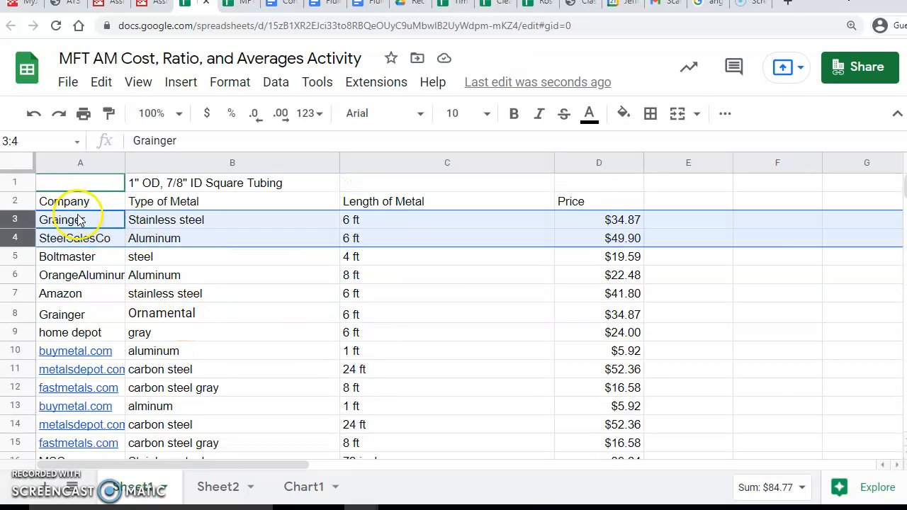
click(61, 203)
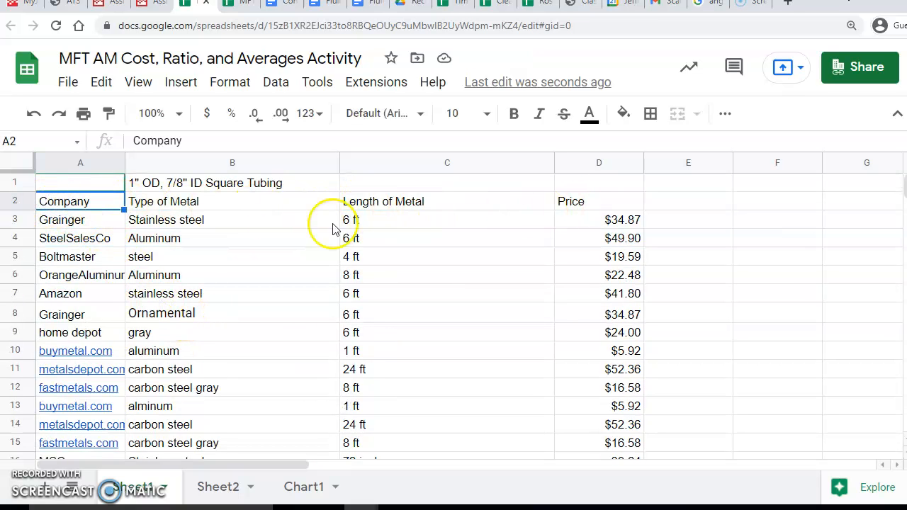
click(61, 220)
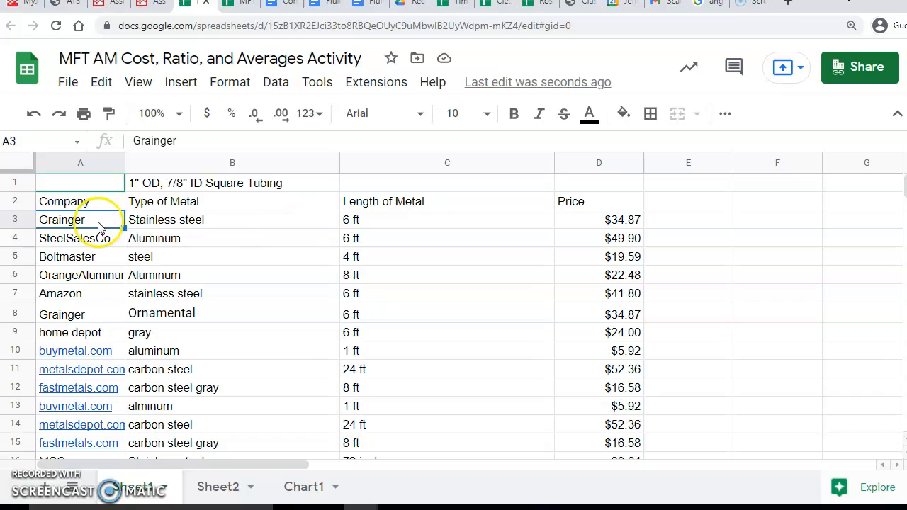
click(80, 206)
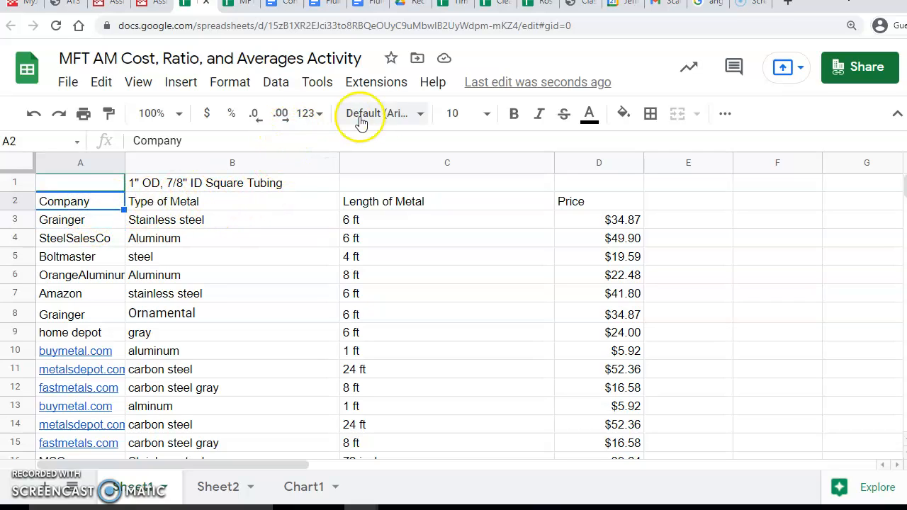
click(514, 115)
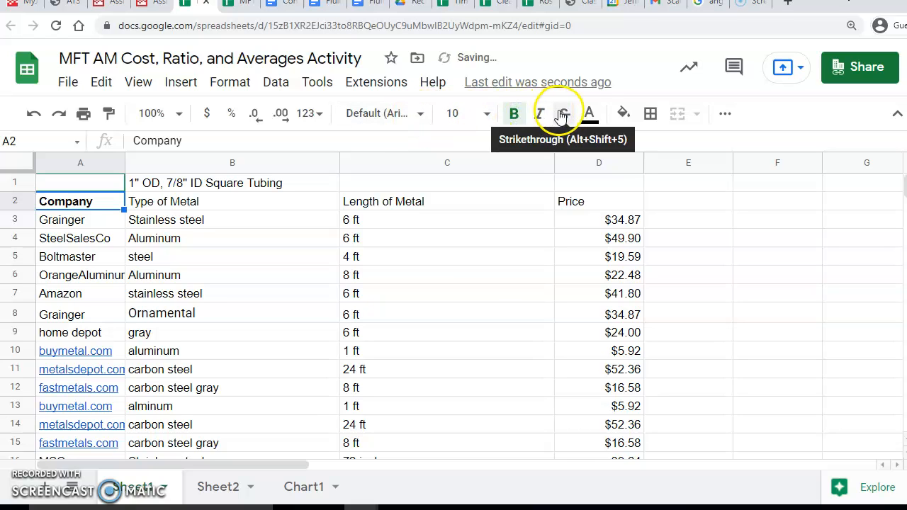
click(589, 114)
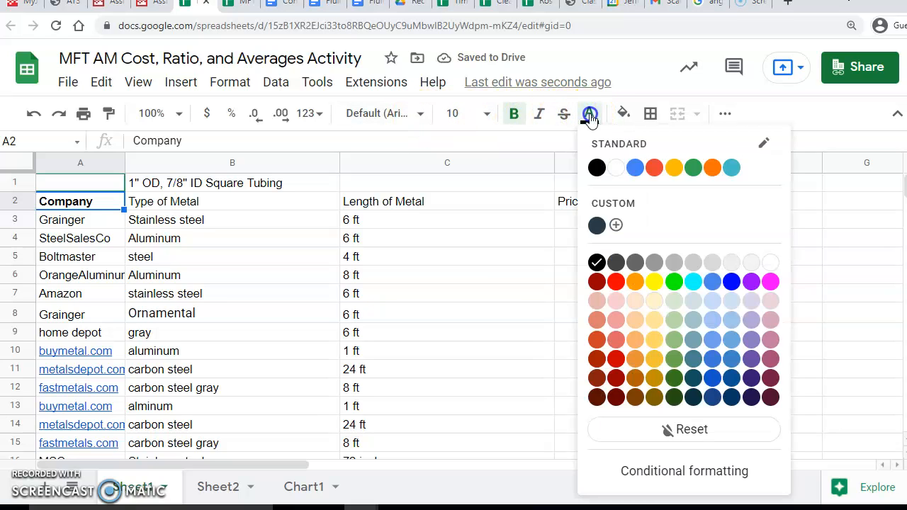
click(634, 165)
Make the Type of Metal, Length of Metal and Price headers in B2:D2 bold with standard blue text.
click(183, 212)
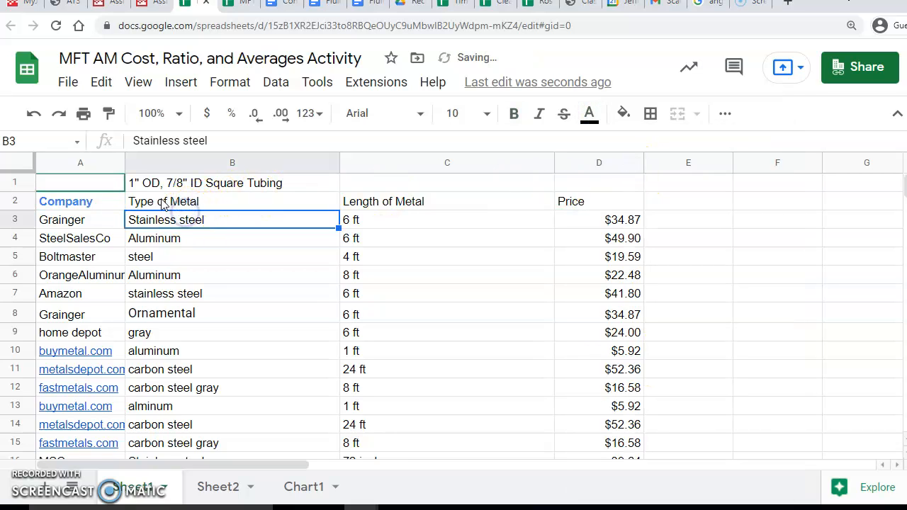
click(160, 202)
drag(228, 202, 608, 203)
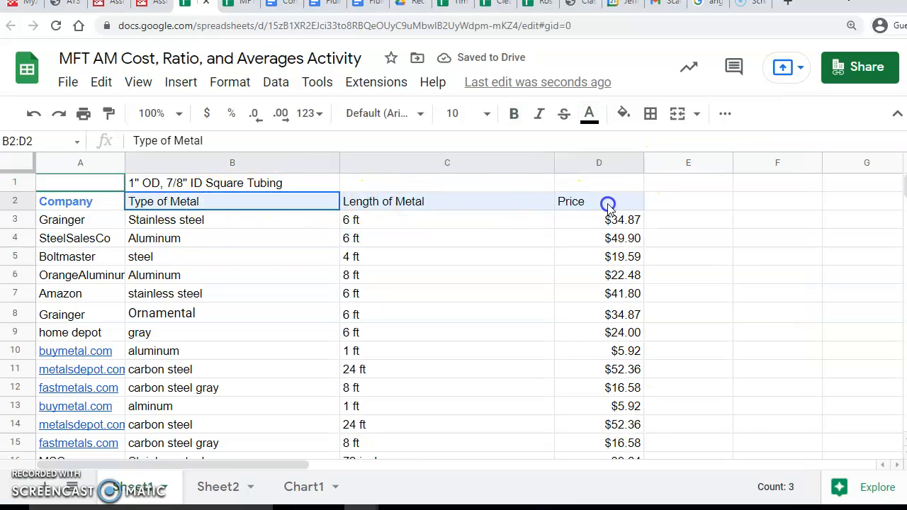
click(516, 115)
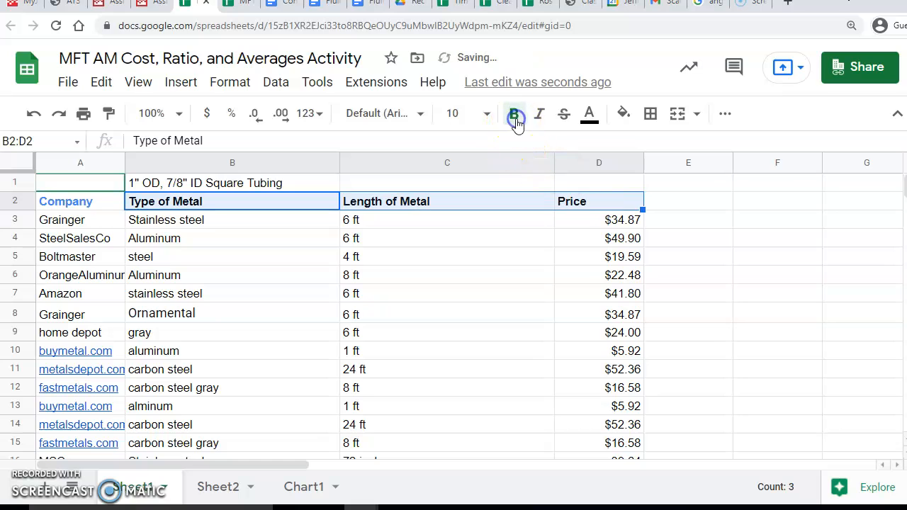
click(588, 115)
click(634, 169)
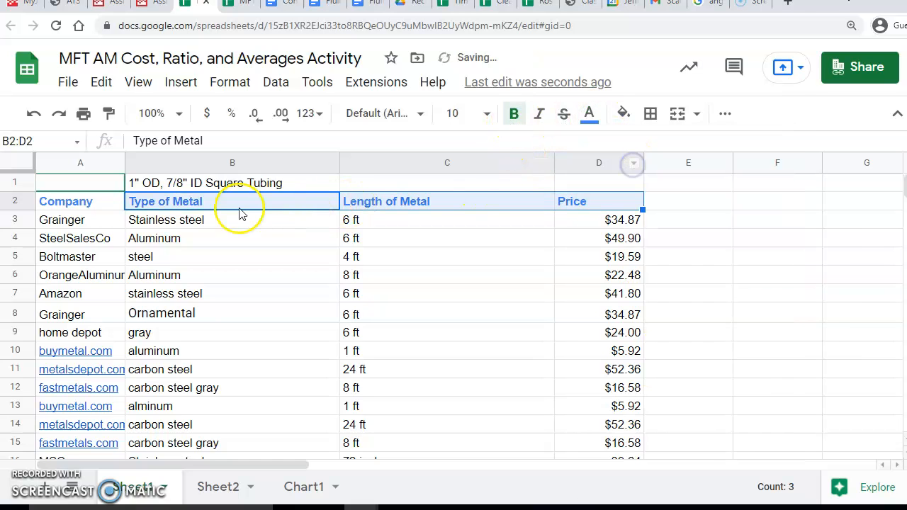
Italicize the square tubing title in cell B1.
click(190, 182)
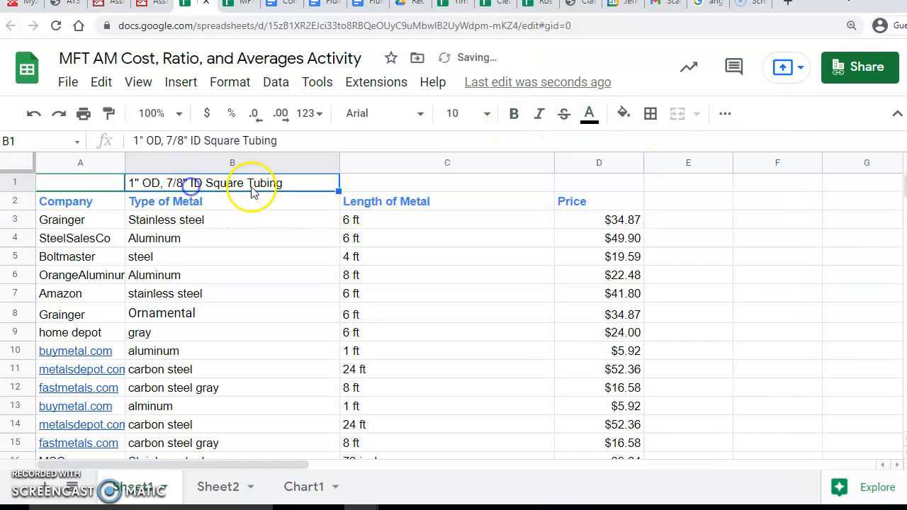
click(538, 115)
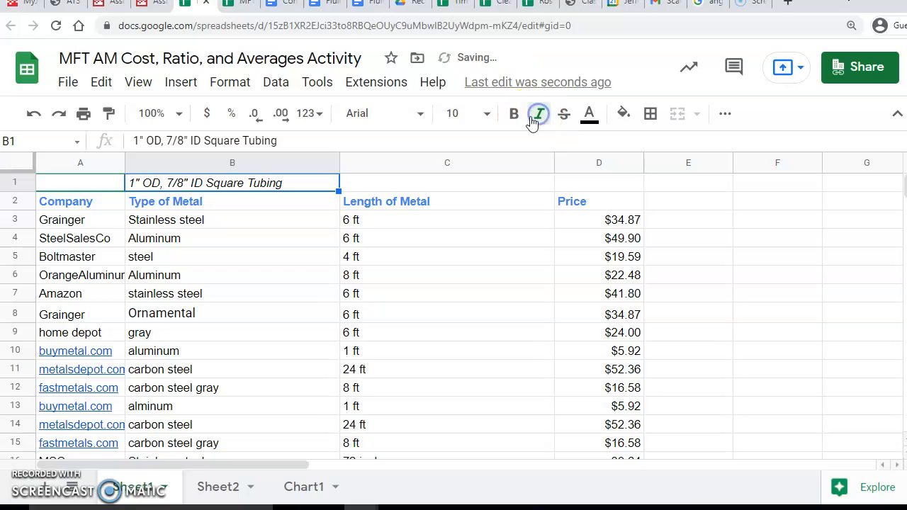
Colour the italic square tubing title in cell B1 standard blue.
click(589, 115)
click(630, 168)
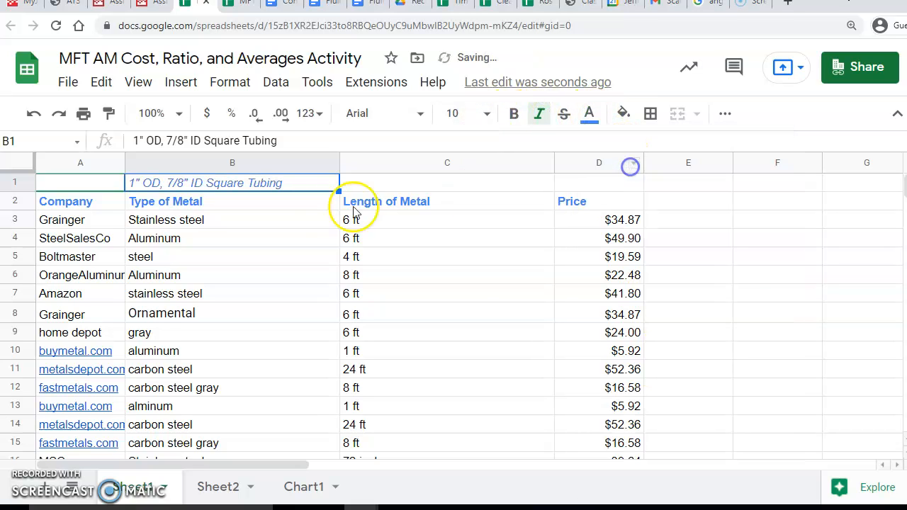
click(242, 207)
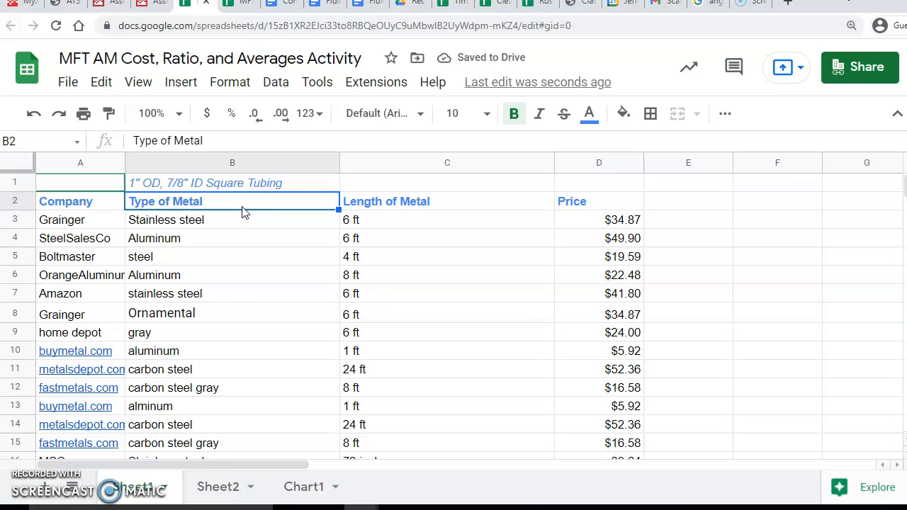
click(205, 221)
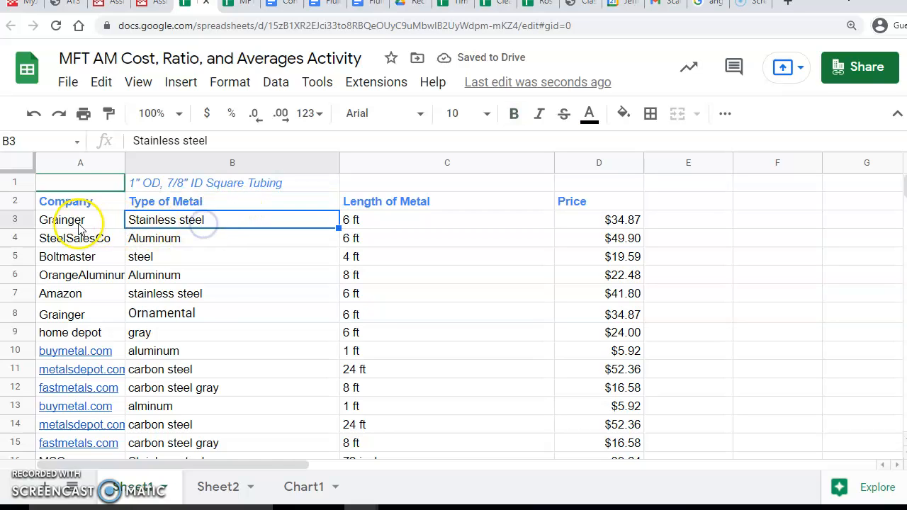
scroll(228, 279, down, 6)
scroll(228, 280, up, 2)
scroll(229, 281, up, 5)
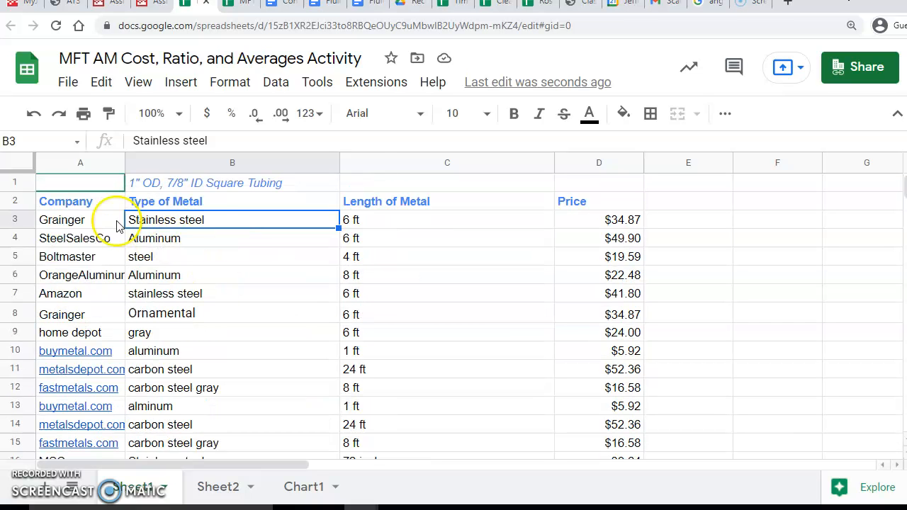
click(208, 202)
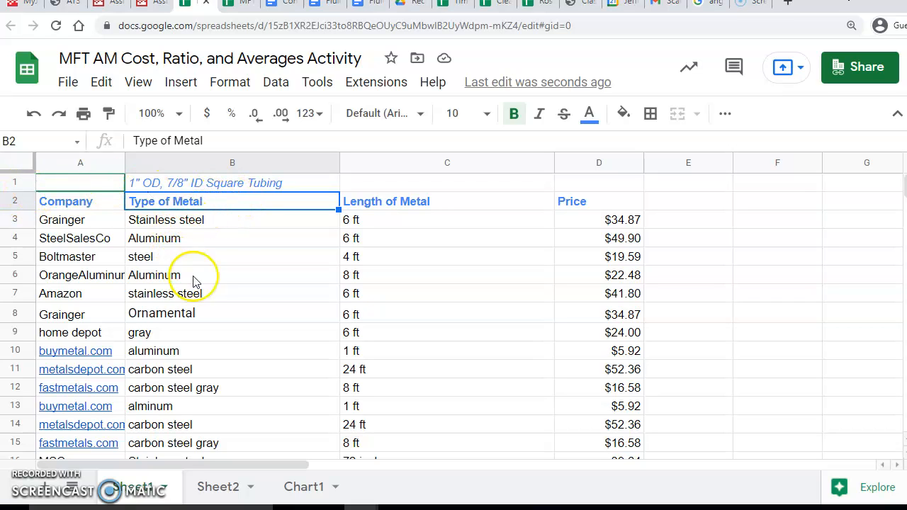
click(147, 88)
mouse_move(234, 145)
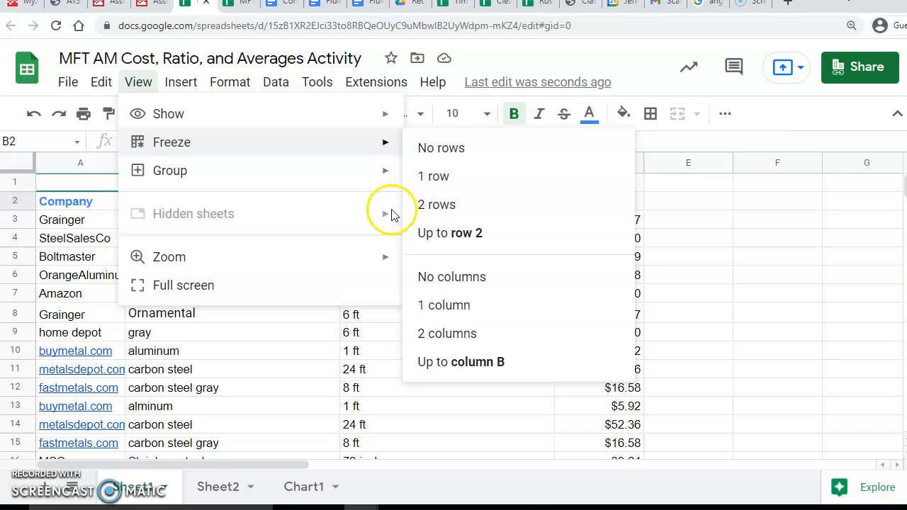
key(Escape)
scroll(232, 378, down, 2)
click(202, 352)
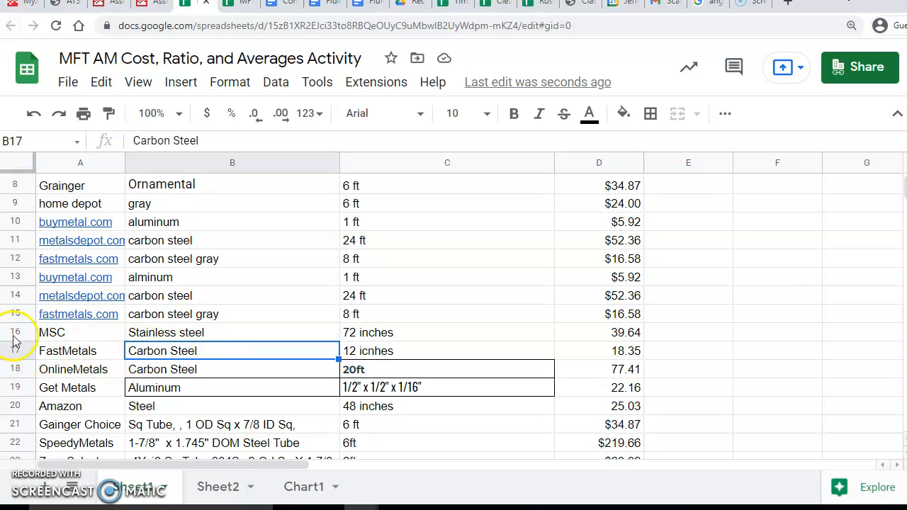
click(129, 83)
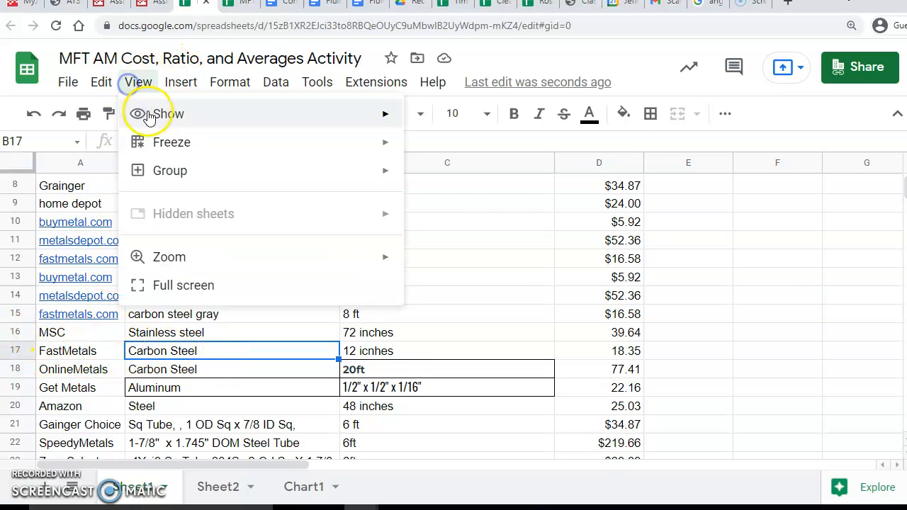
mouse_move(170, 142)
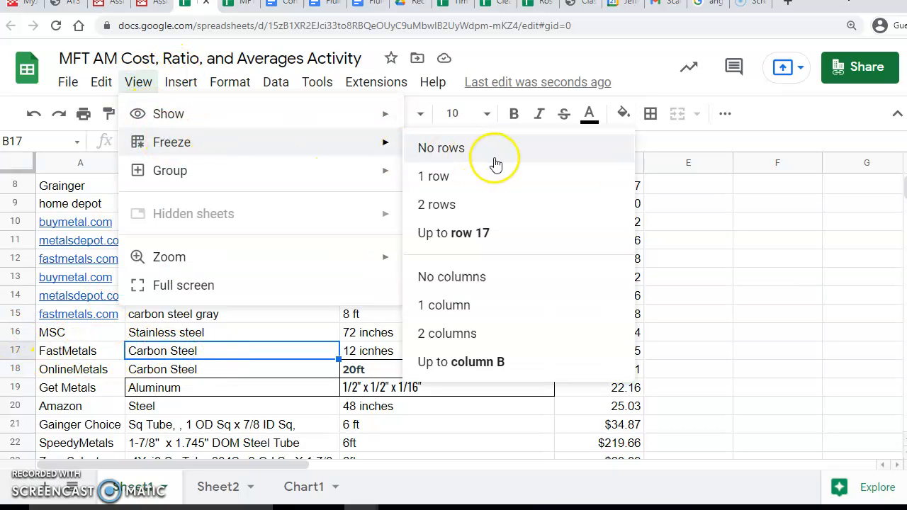
click(464, 228)
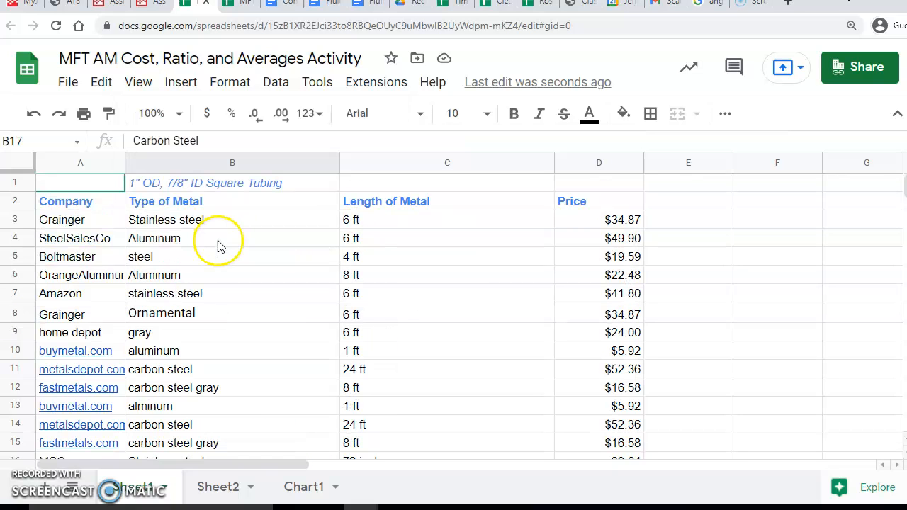
Freeze the first two rows so the title and column headers stay in place above the data.
click(212, 240)
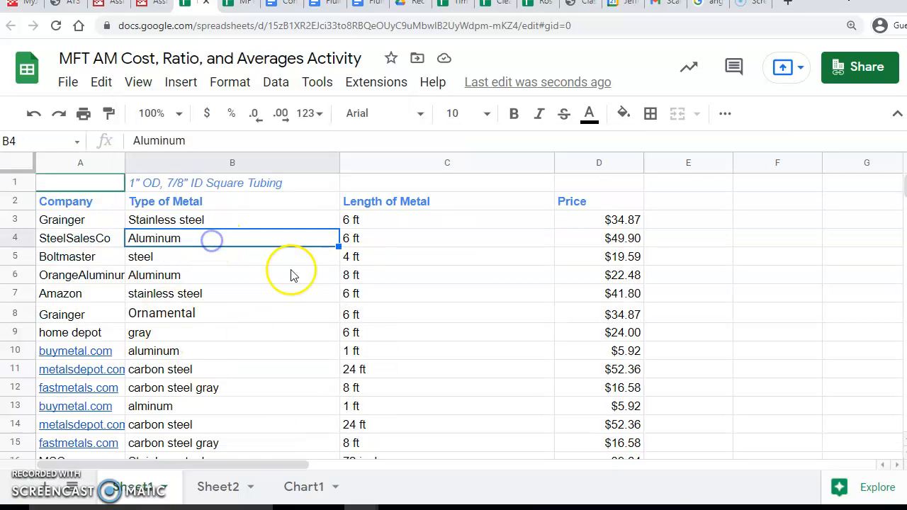
click(174, 84)
mouse_move(142, 83)
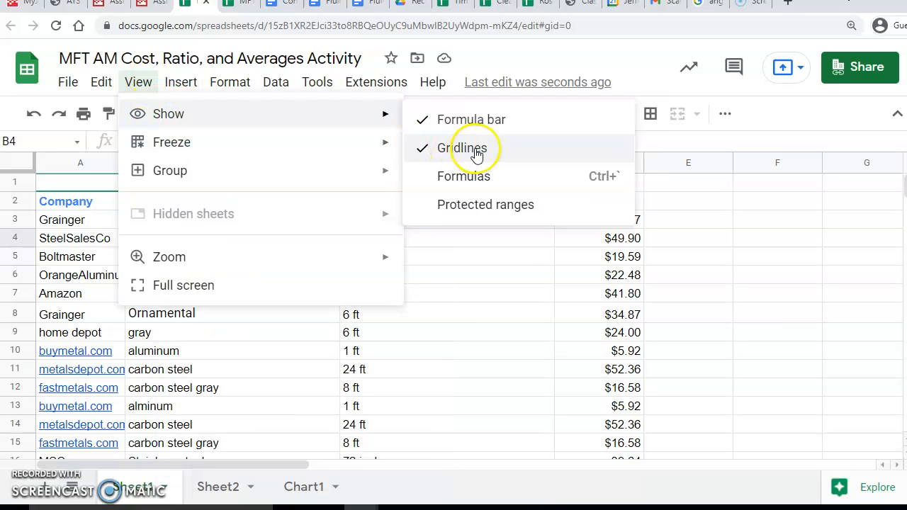
mouse_move(263, 147)
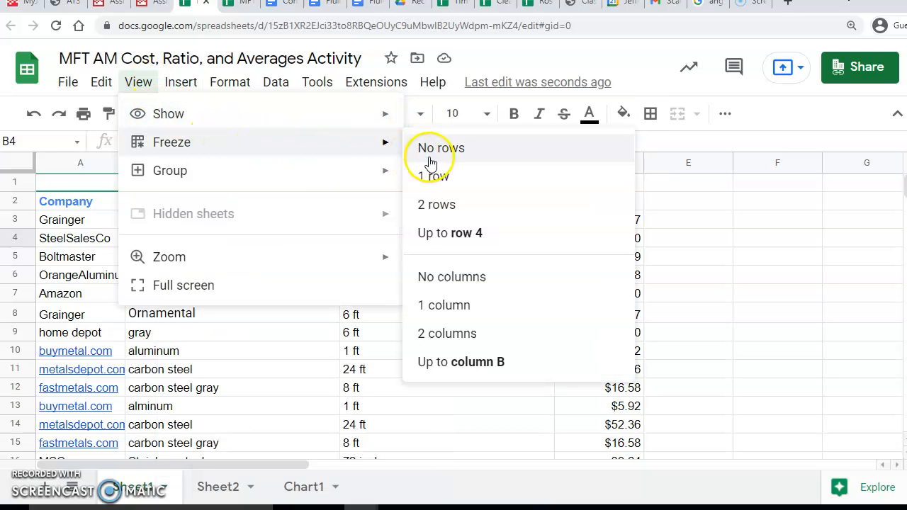
click(441, 210)
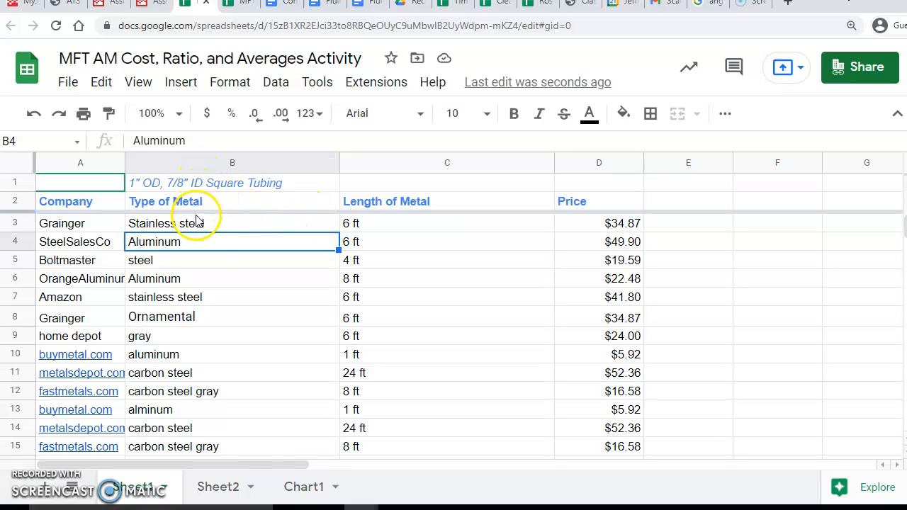
scroll(265, 306, down, 7)
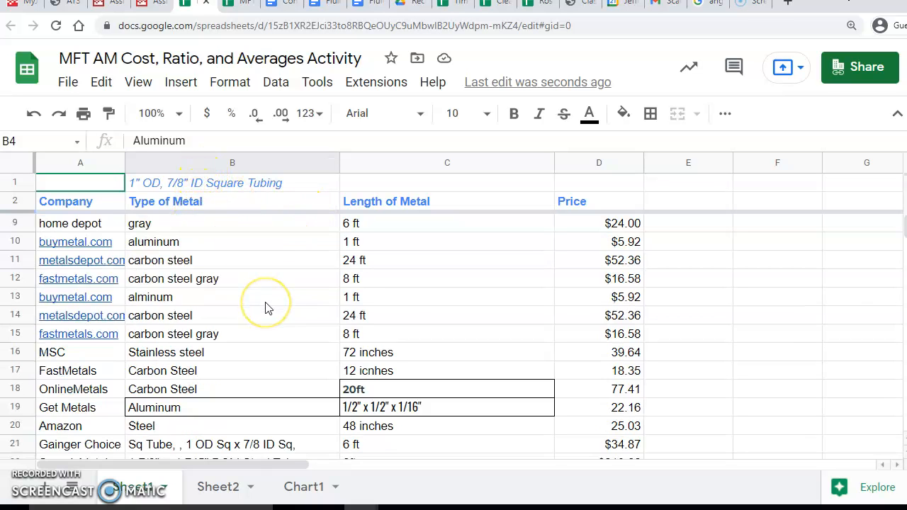
scroll(267, 307, up, 5)
scroll(267, 304, up, 3)
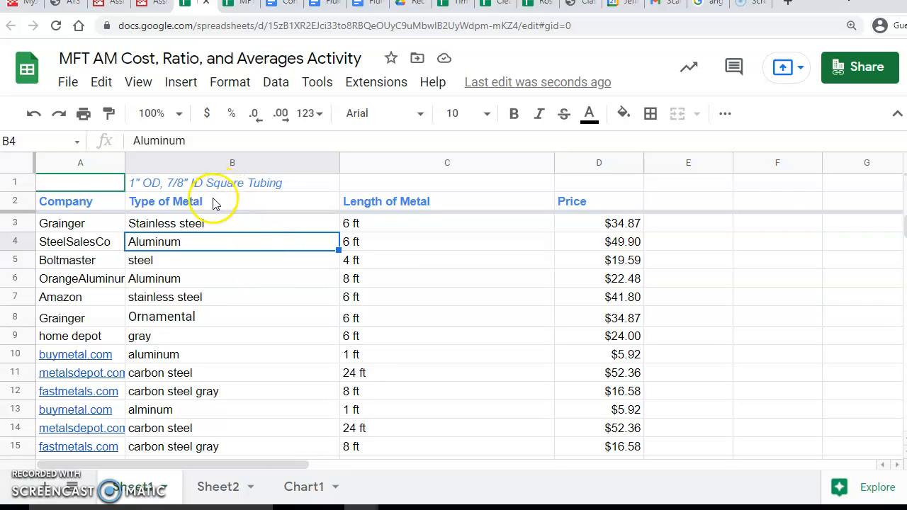
click(189, 224)
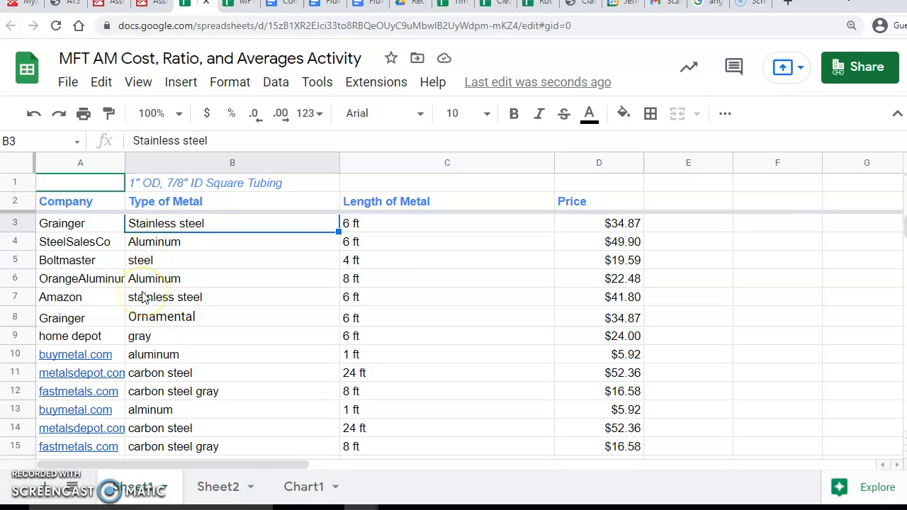
scroll(142, 297, down, 6)
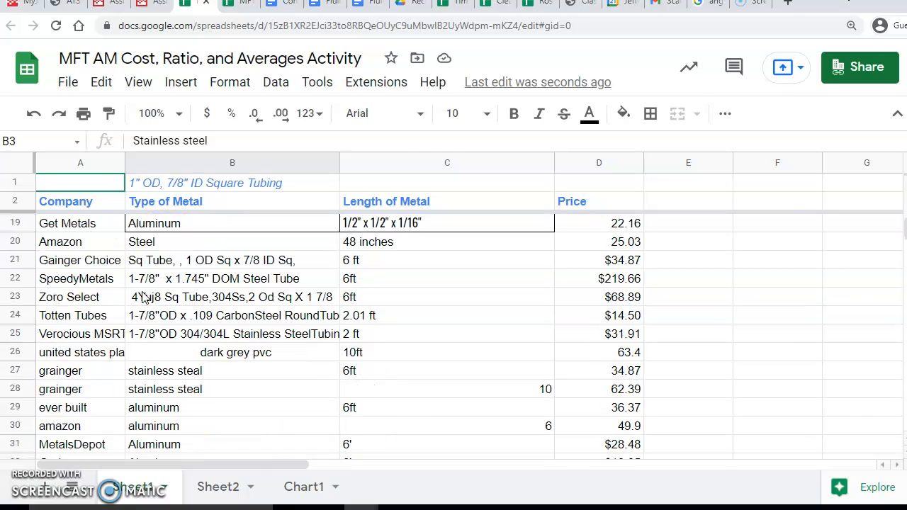
scroll(142, 297, up, 6)
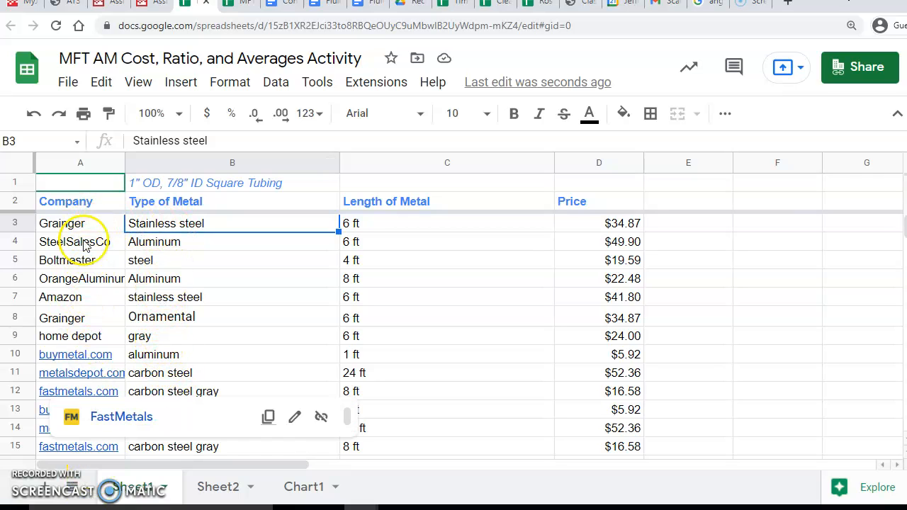
click(273, 82)
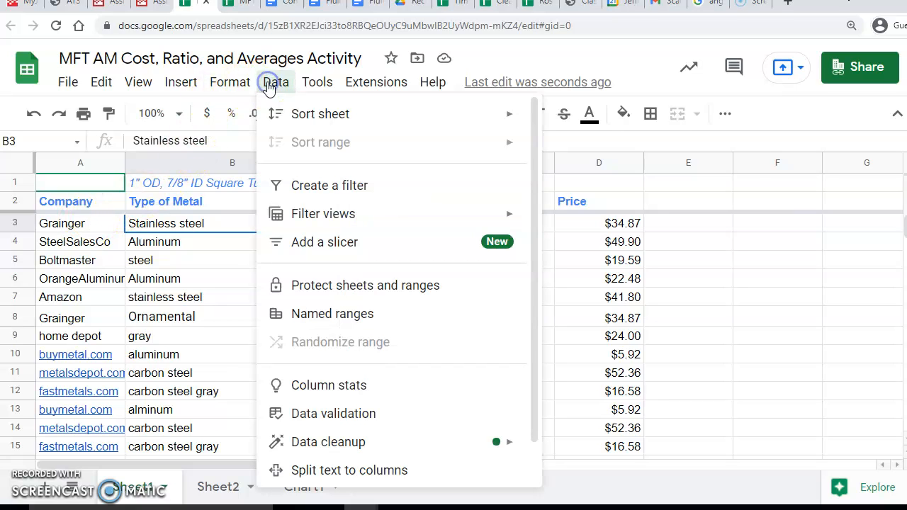
mouse_move(301, 115)
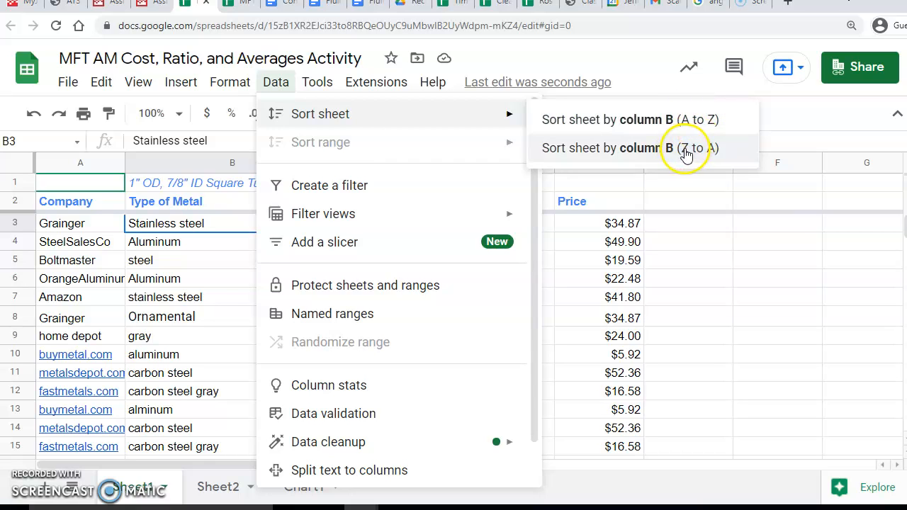
click(169, 246)
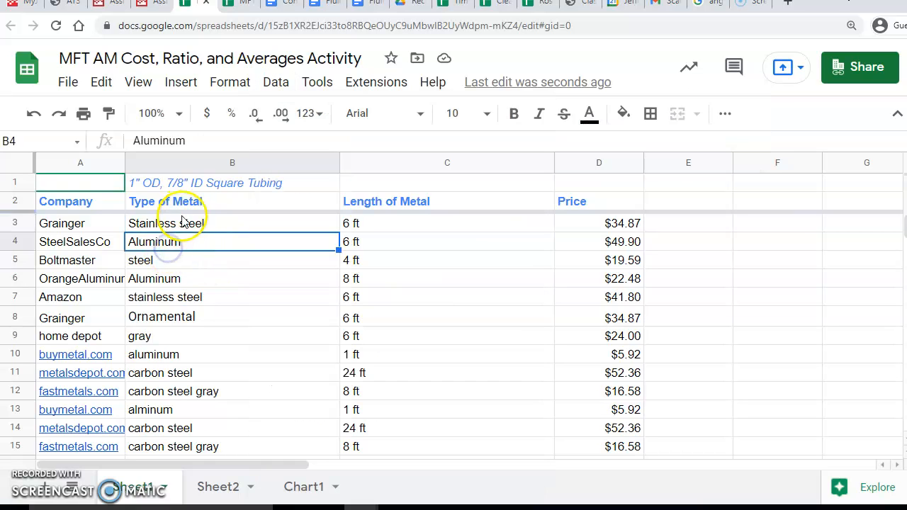
click(181, 225)
click(162, 259)
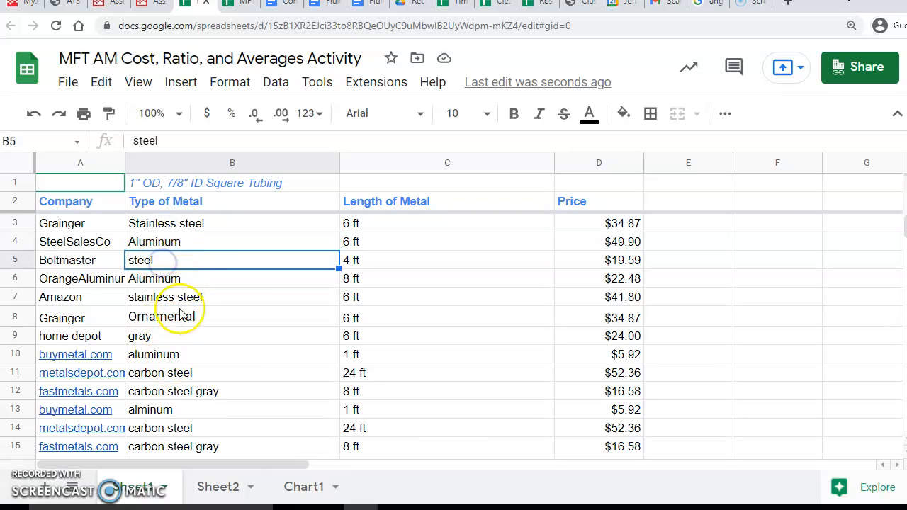
click(276, 81)
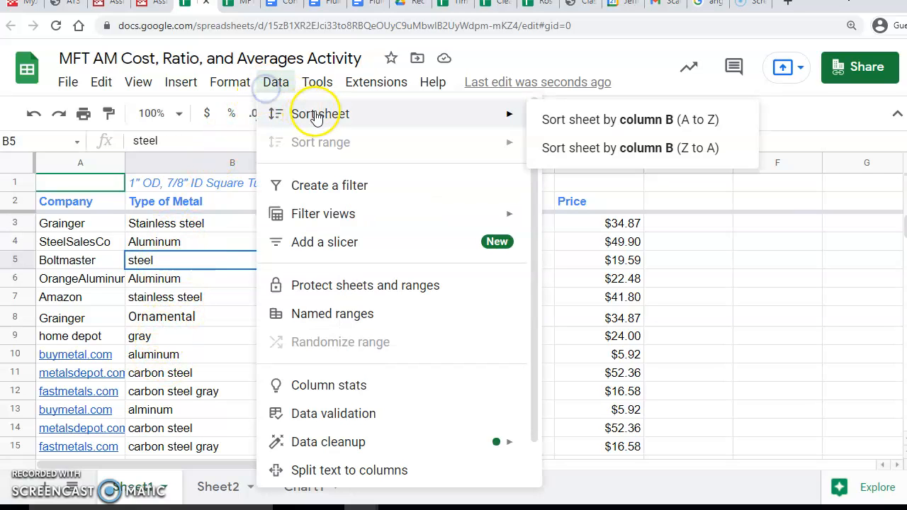
click(154, 299)
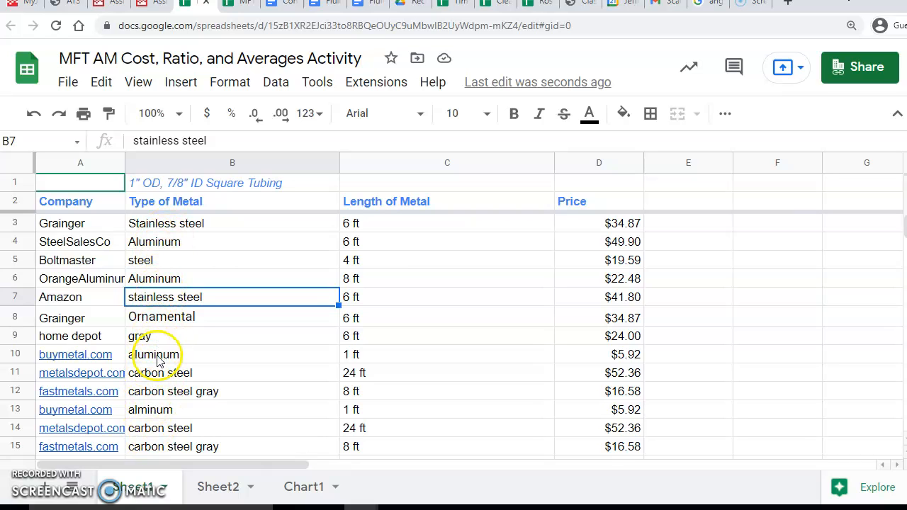
Sort the whole sheet by the Company column A from A to Z.
click(88, 223)
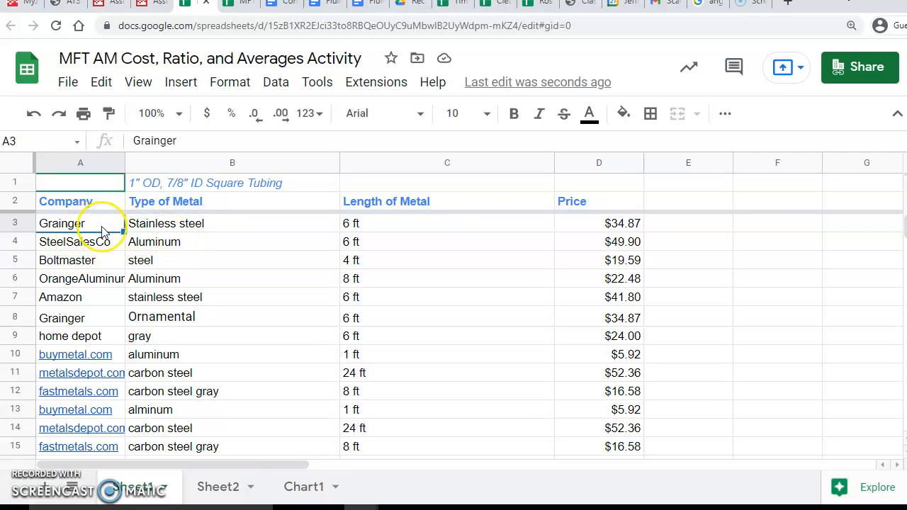
click(280, 83)
mouse_move(411, 121)
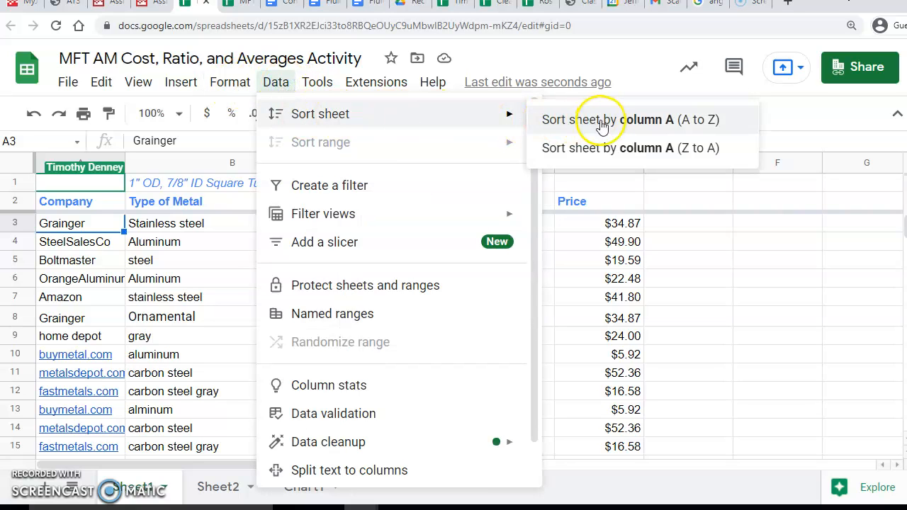
click(629, 128)
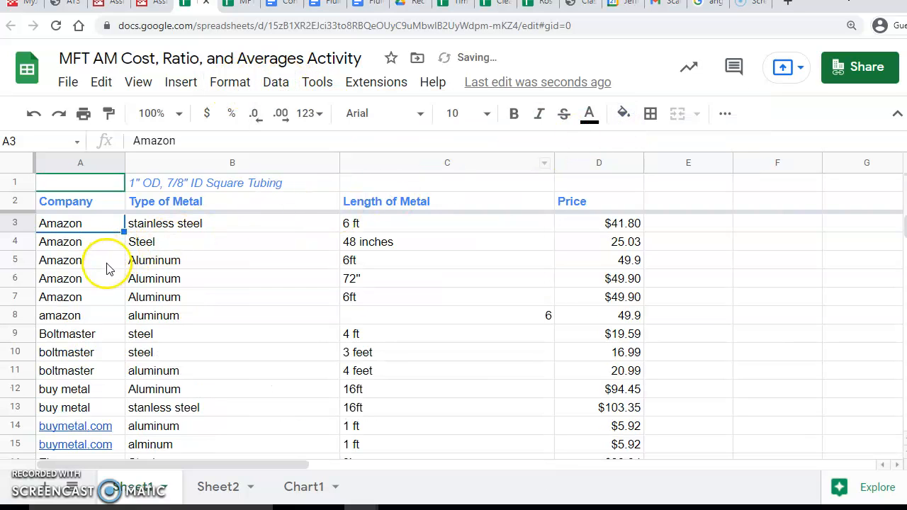
Compare the metal type, length and price of the Amazon aluminum entries in rows 5 to 7 for duplicates.
mouse_move(92, 434)
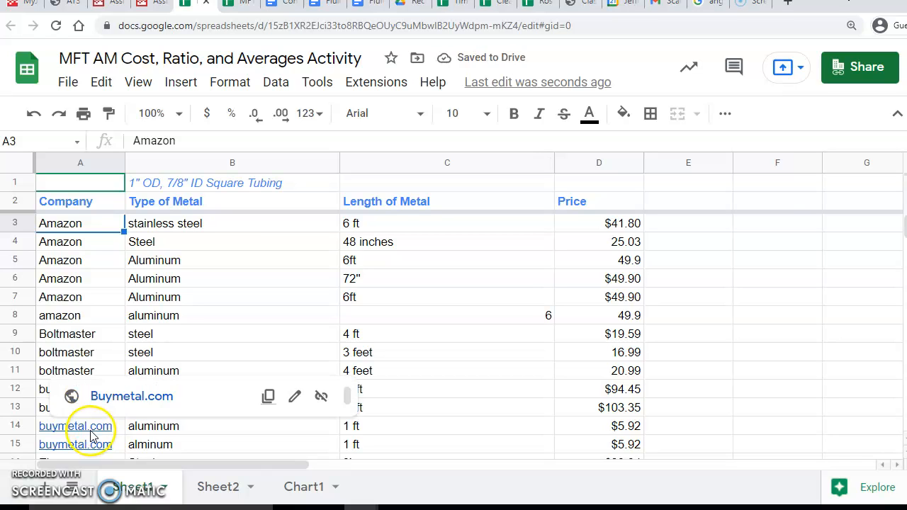
click(241, 228)
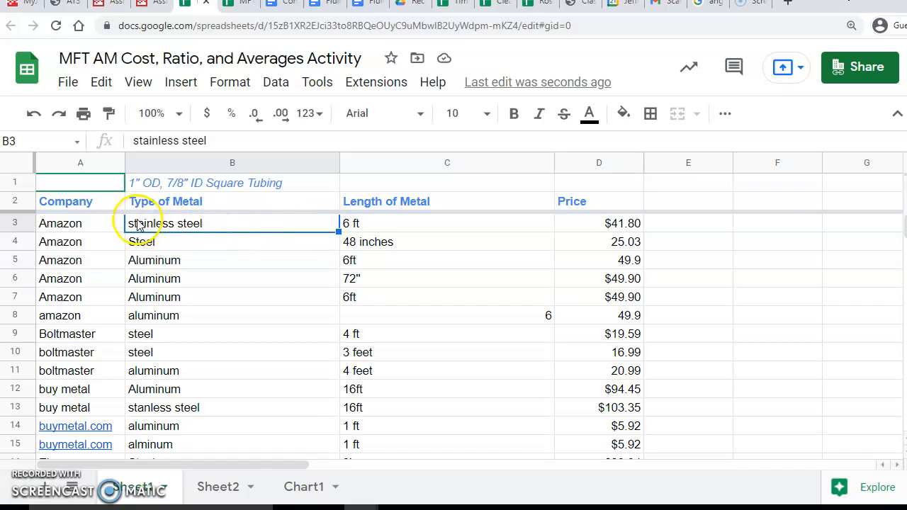
click(170, 267)
click(161, 296)
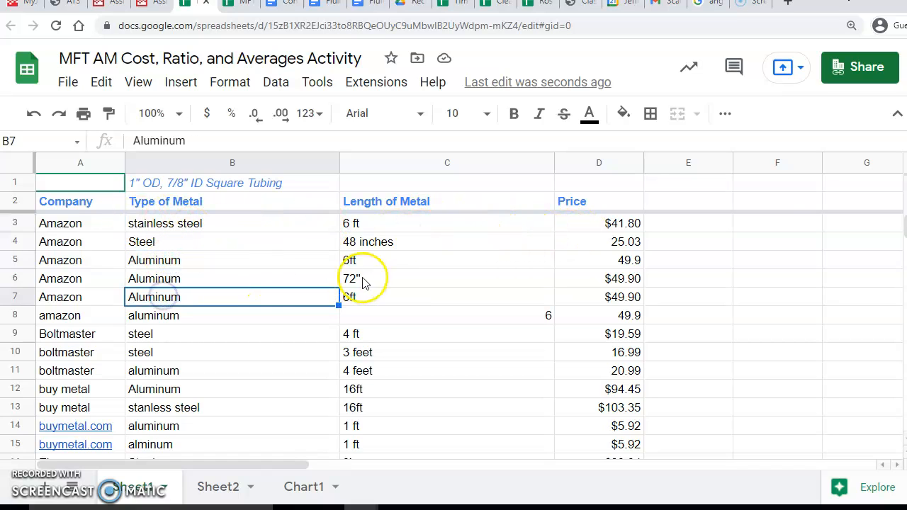
click(379, 263)
click(374, 300)
click(603, 260)
click(607, 299)
click(620, 263)
click(622, 298)
click(619, 263)
click(623, 299)
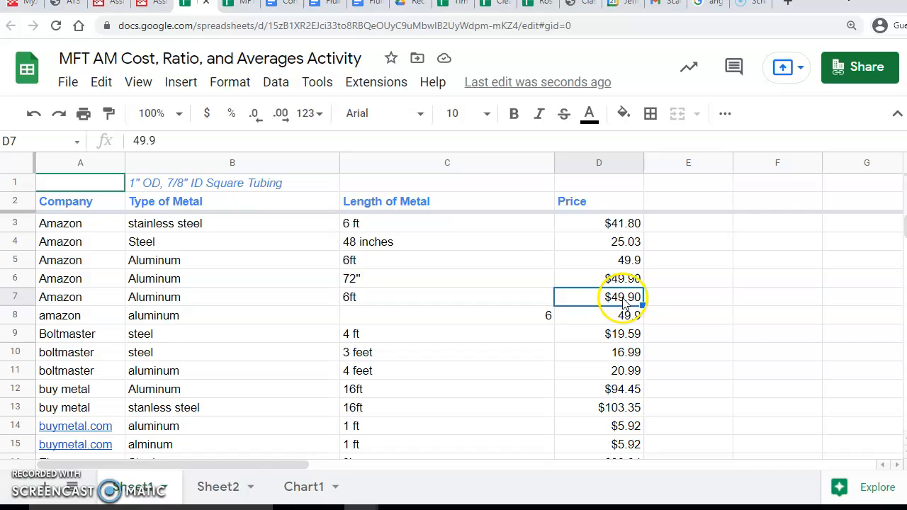
click(385, 279)
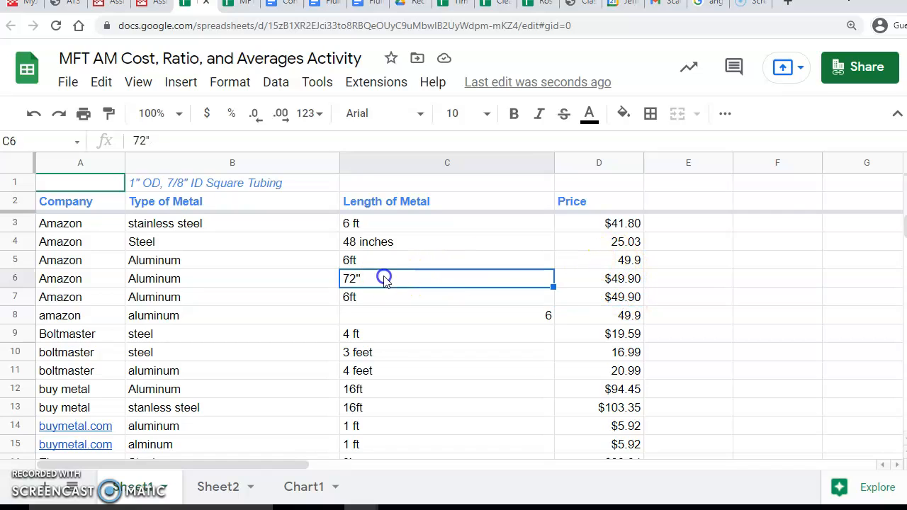
click(601, 284)
click(347, 282)
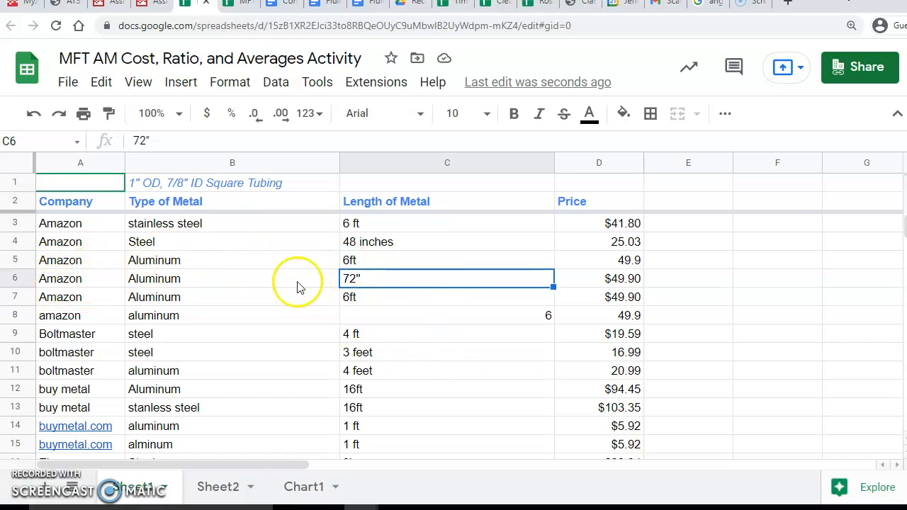
Delete the duplicate Amazon aluminum rows 5 and 6, plus the remaining lowercase amazon aluminum row, keeping one 6ft entry.
drag(20, 261, 21, 282)
right_click(21, 282)
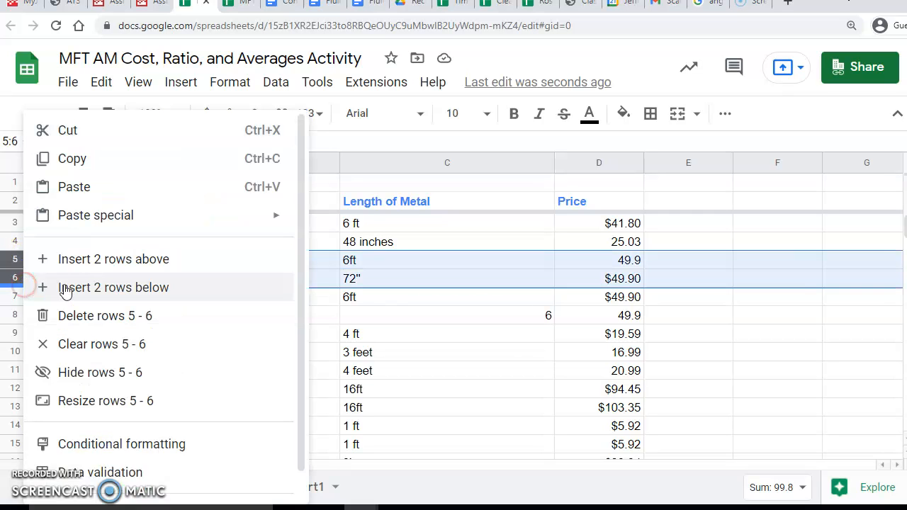
key(Escape)
click(232, 262)
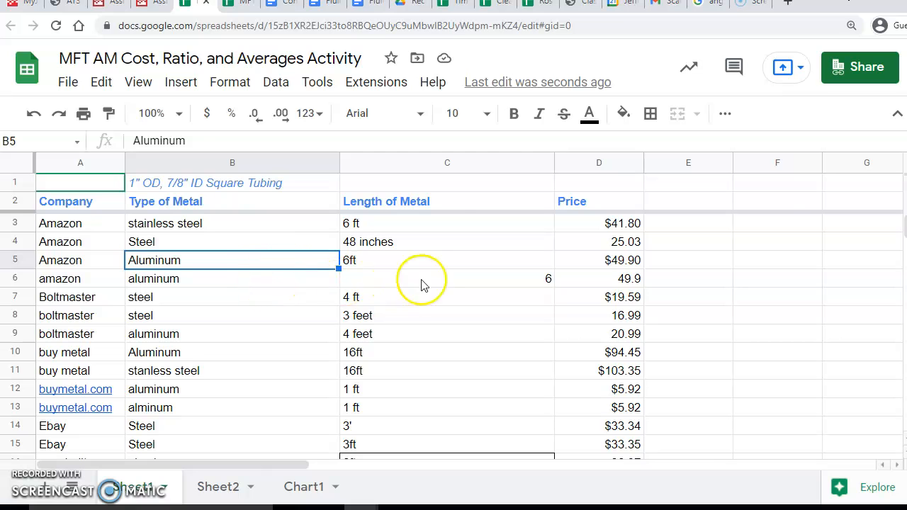
right_click(26, 283)
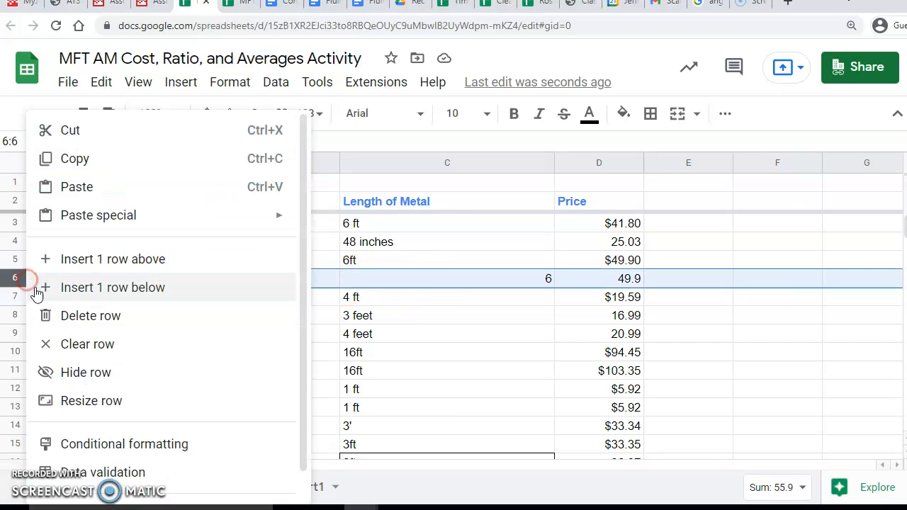
click(67, 316)
click(177, 262)
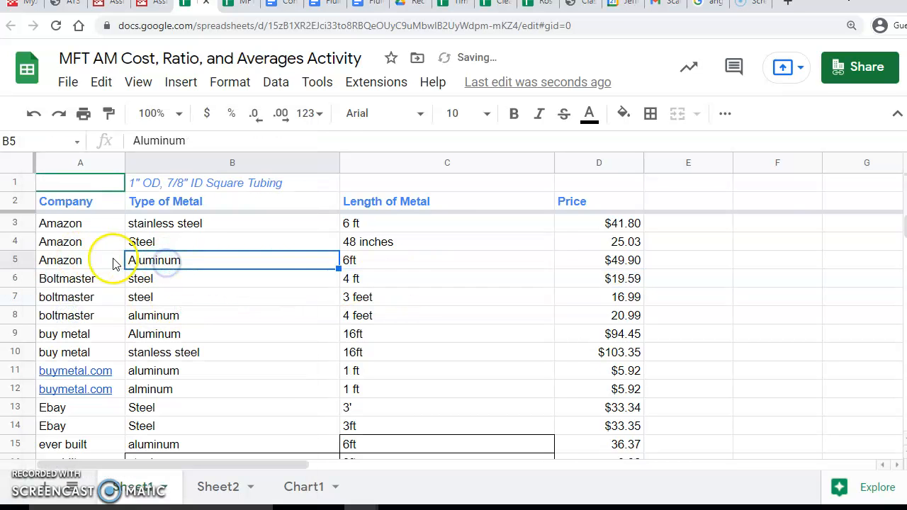
Try the Amazon aluminum length in cell C5 as the number 6 and as the text 6 ft.
click(385, 262)
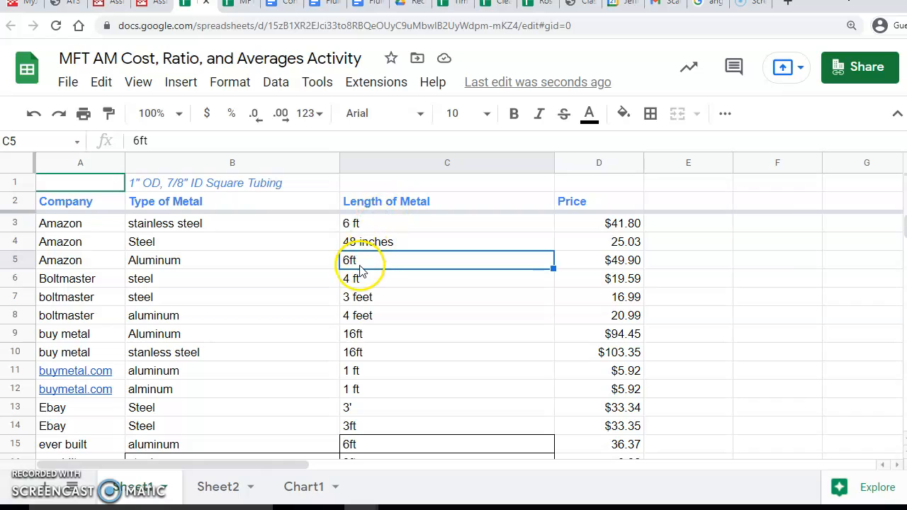
text(6)
key(Return)
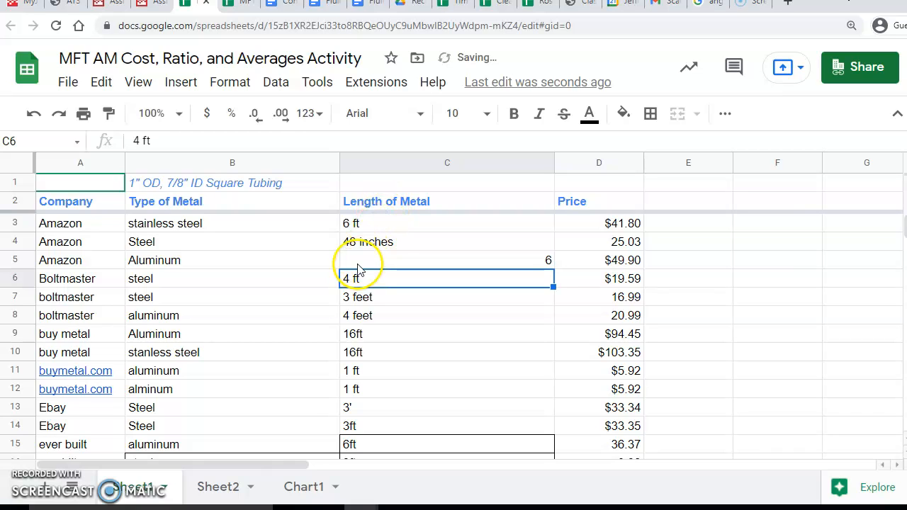
click(377, 261)
double_click(377, 260)
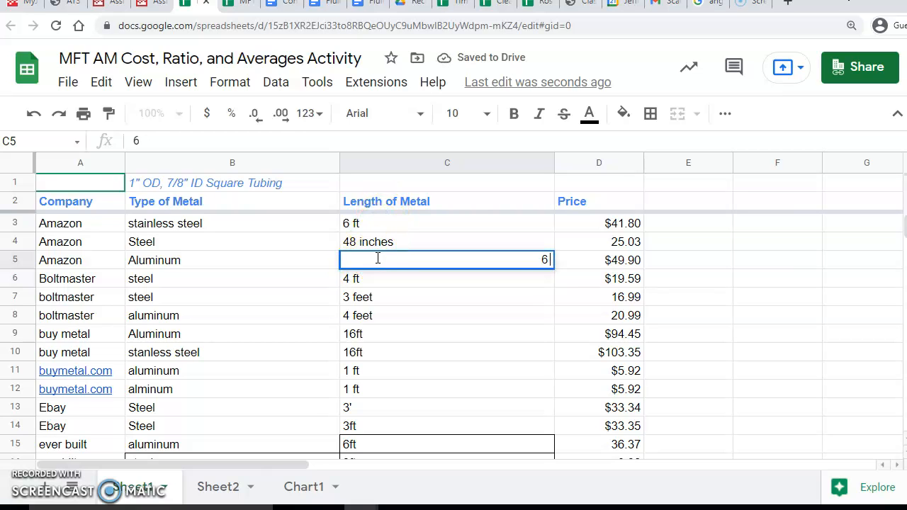
key(Return)
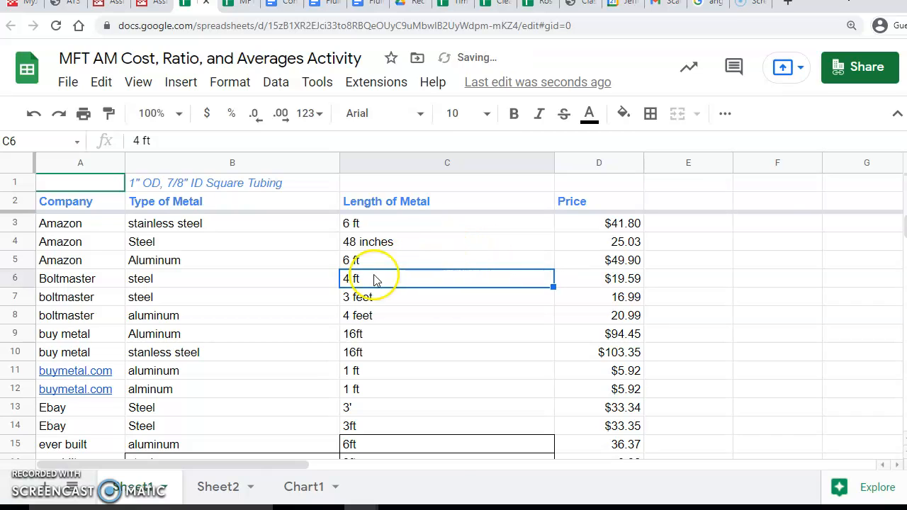
Set the Amazon aluminum length in cell C5 to the plain number 6.
click(351, 262)
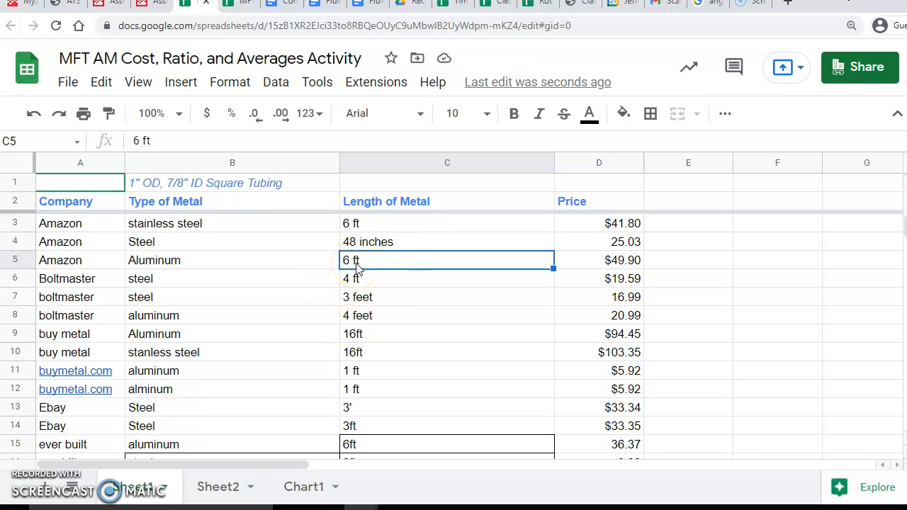
text(6)
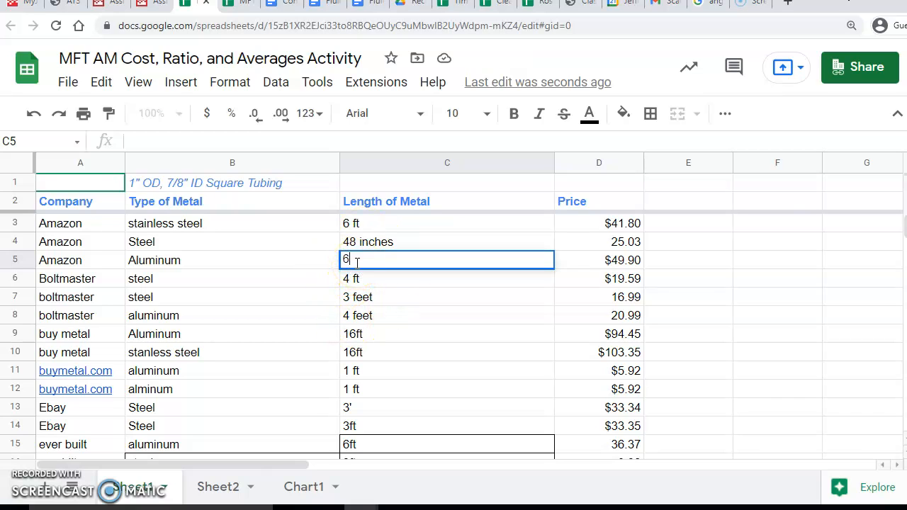
key(Return)
click(375, 262)
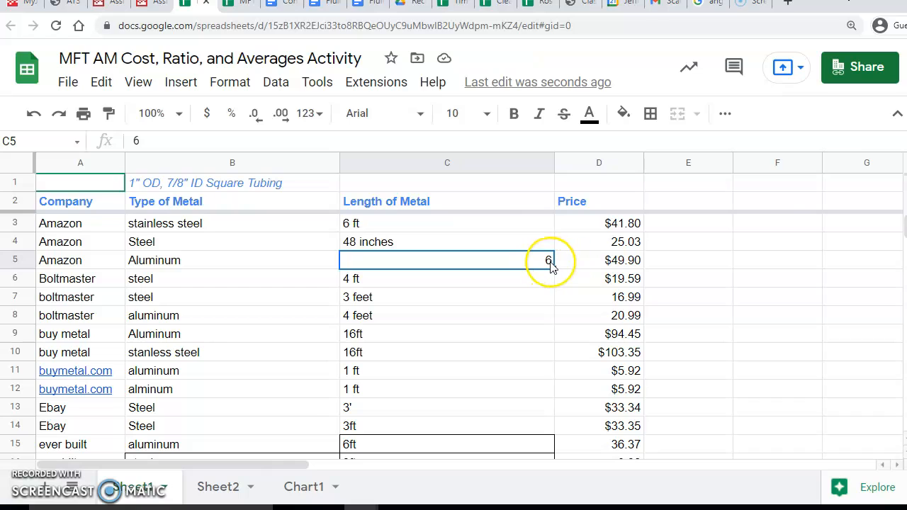
click(549, 265)
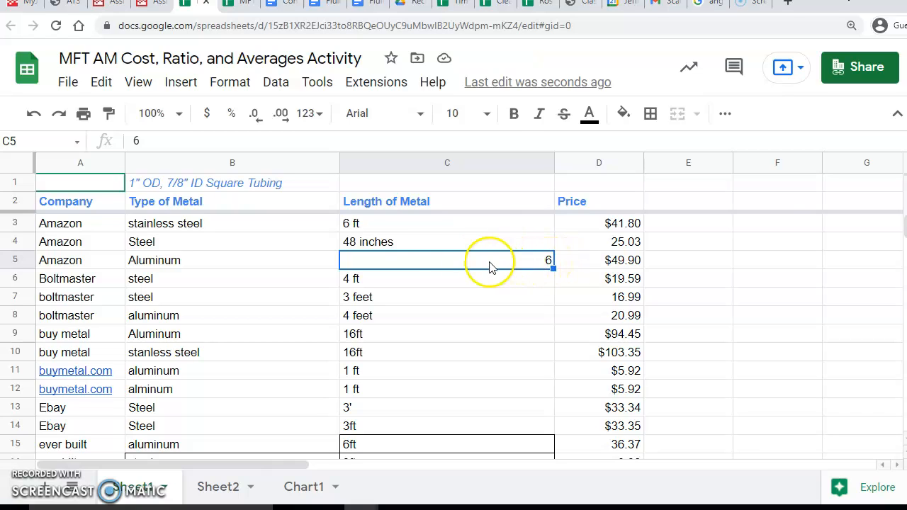
Replace the text lengths in C3, C4 and C6 with the plain numbers 6, 4 and 4, in feet.
click(363, 225)
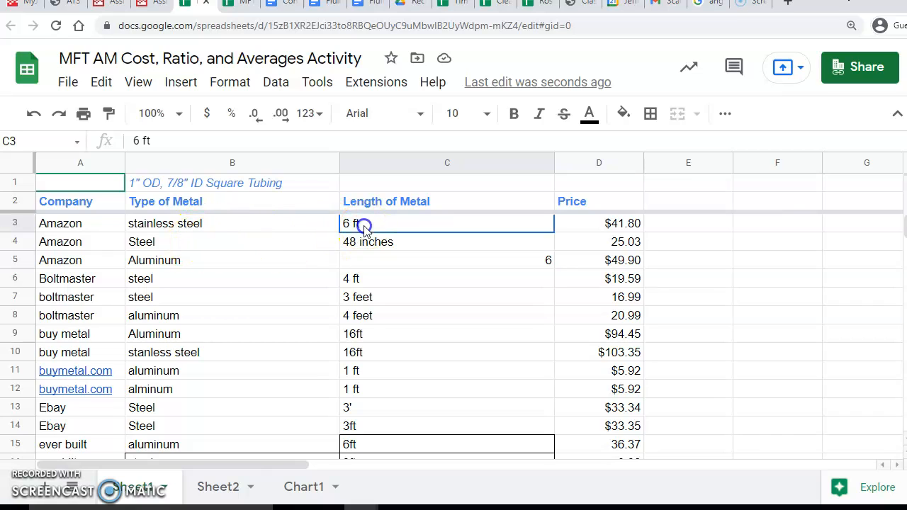
text(6)
key(Return)
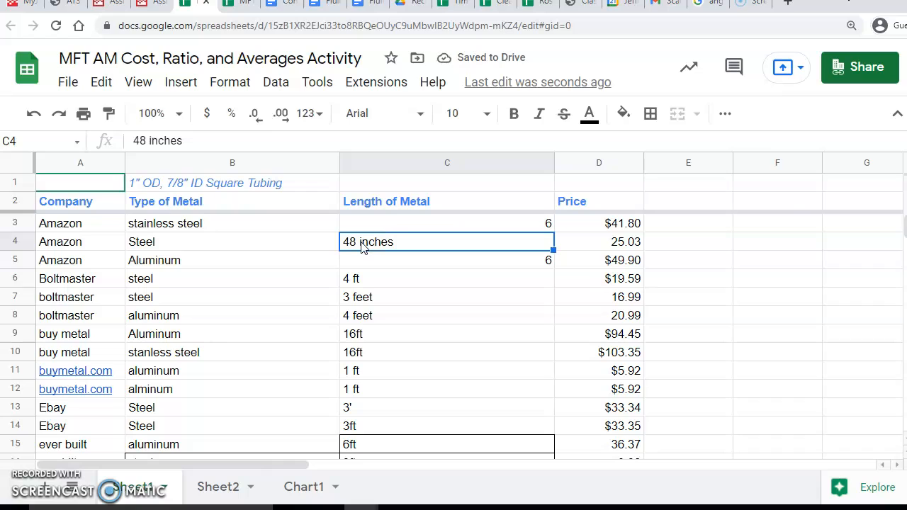
text(4)
key(Return)
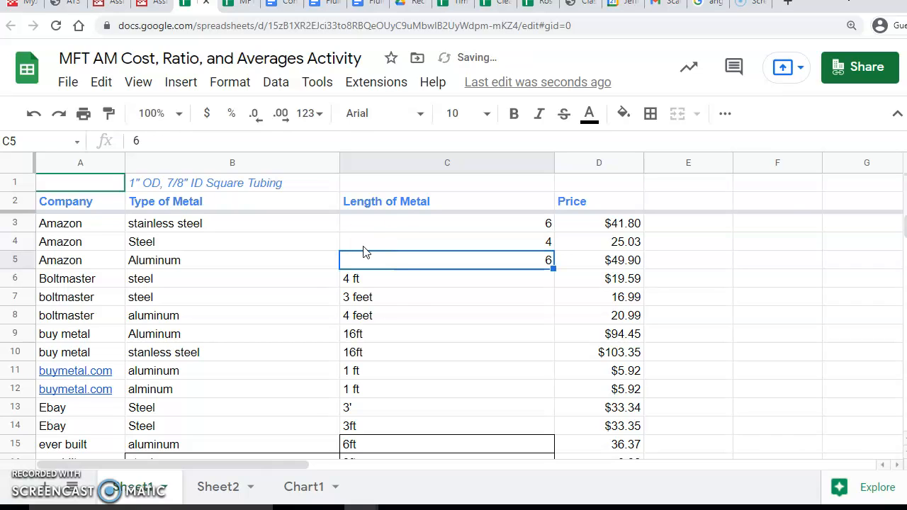
click(391, 280)
text(4)
key(Return)
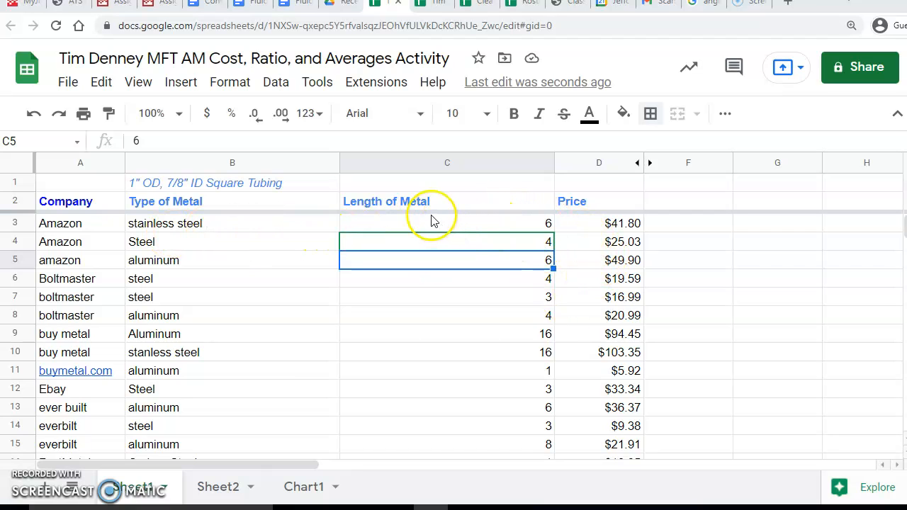
In the finished copy of the activity spreadsheet, check the numeric lengths and the currency format of prices D3:D42.
scroll(507, 419, down, 9)
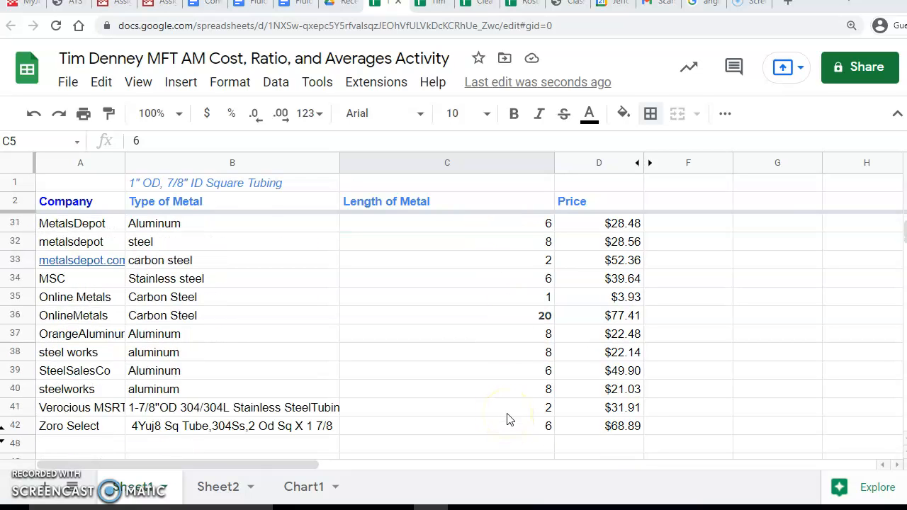
scroll(611, 415, up, 9)
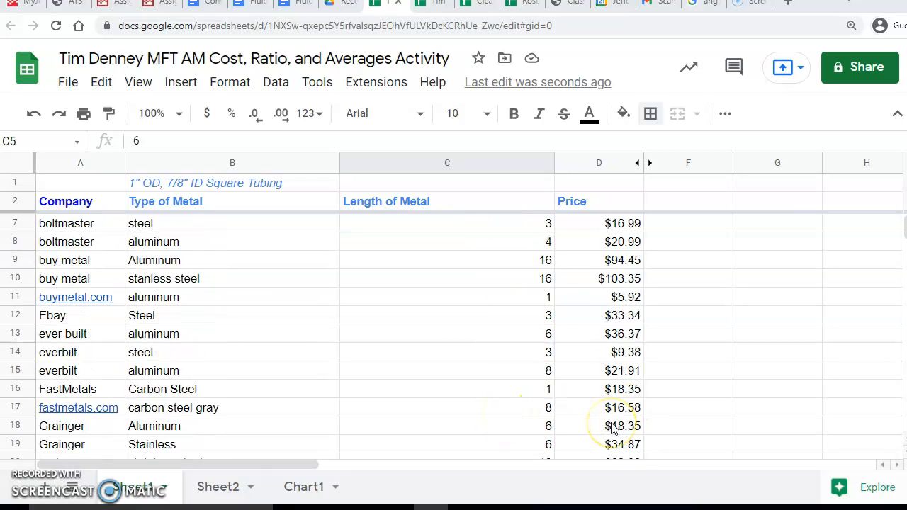
drag(613, 223, 637, 303)
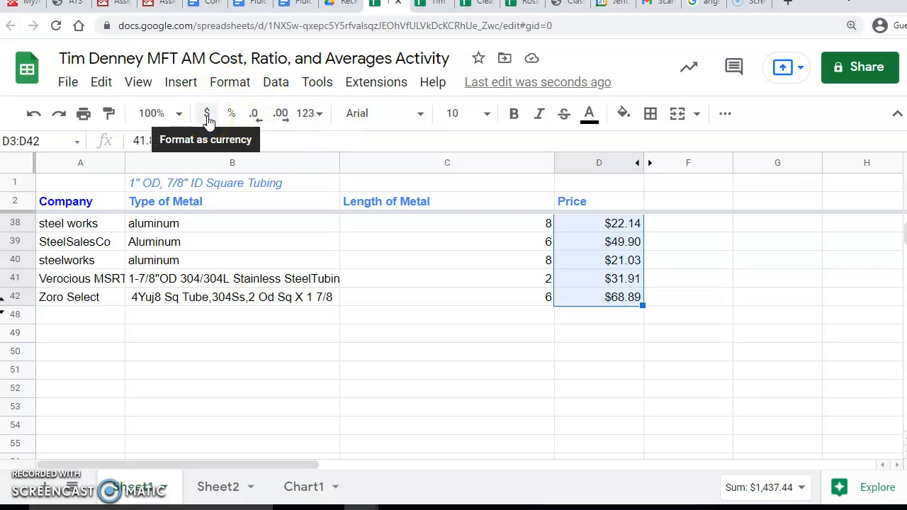
click(621, 316)
scroll(622, 365, up, 10)
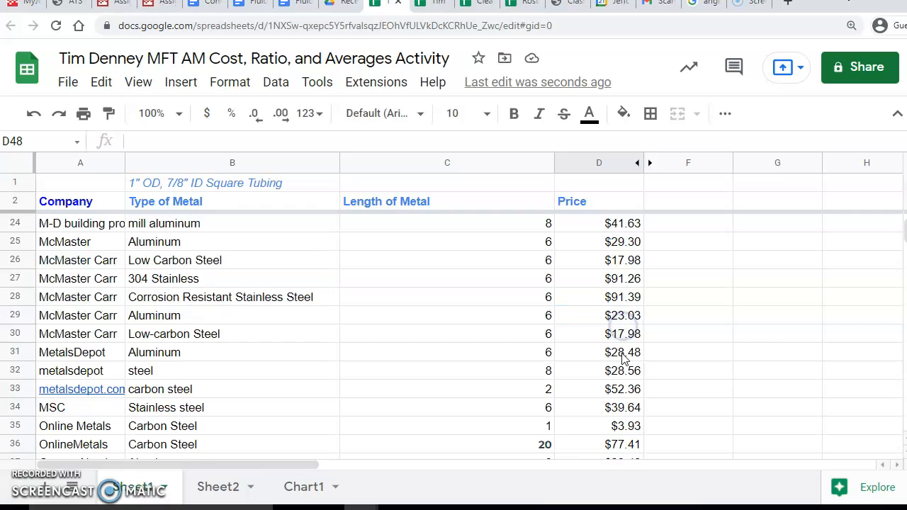
Examine the metal type, length and price of the first Amazon entry and the extent of the price column.
click(599, 225)
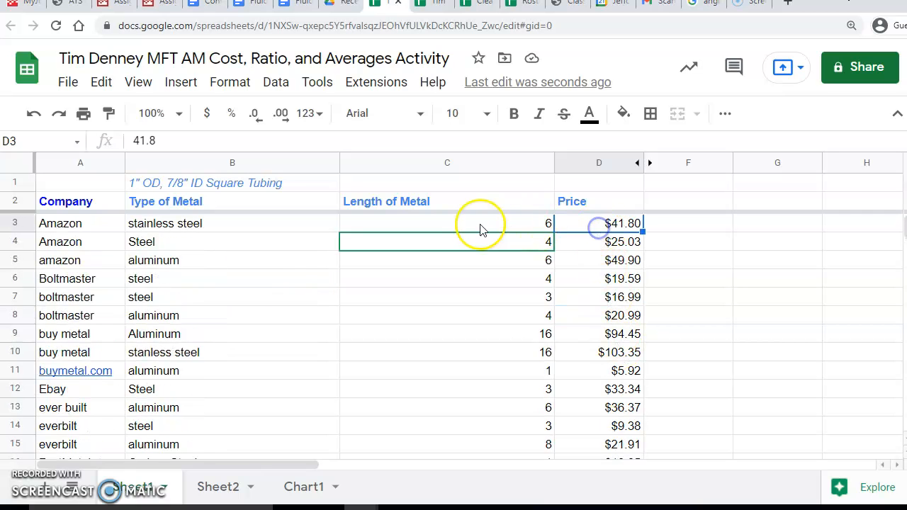
click(479, 226)
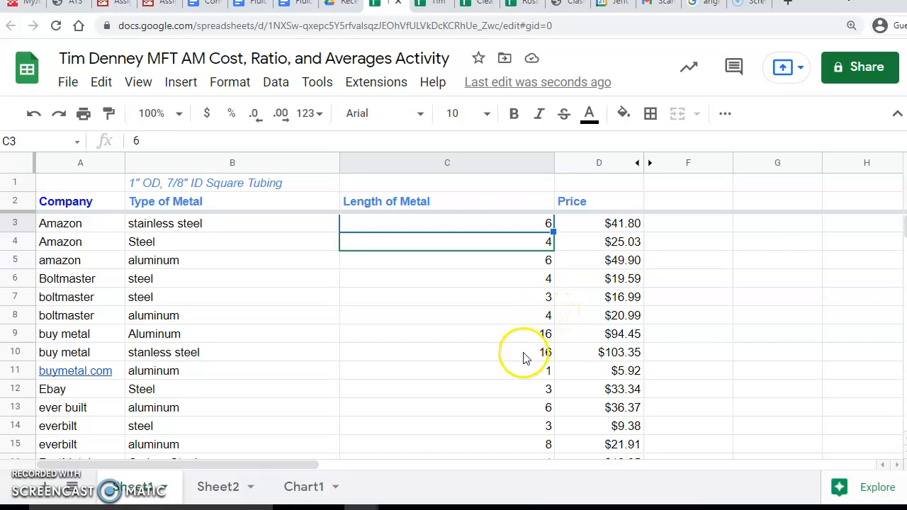
ctrl+click(197, 228)
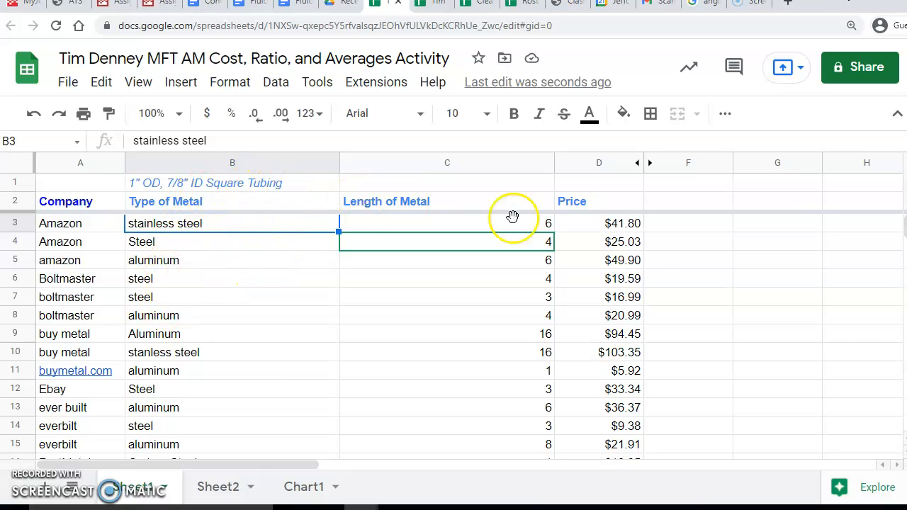
click(621, 225)
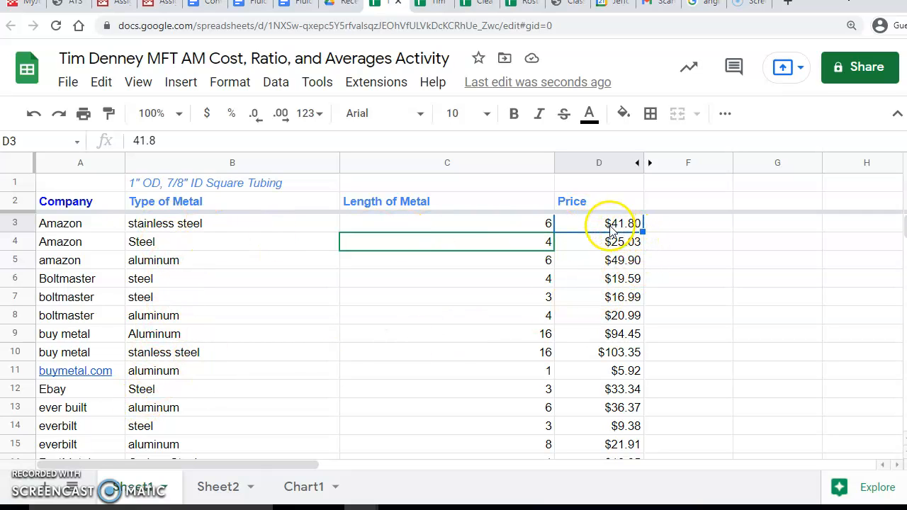
scroll(613, 248, down, 6)
scroll(611, 249, down, 3)
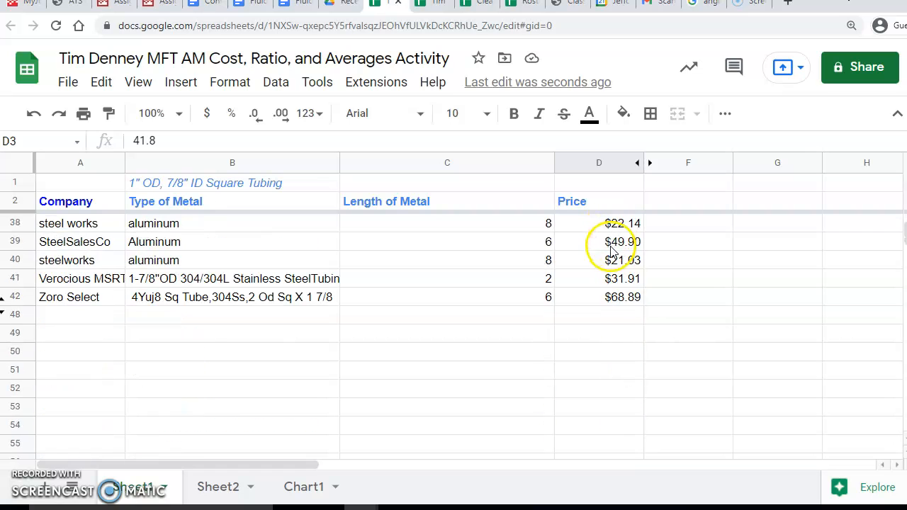
click(613, 323)
scroll(614, 323, up, 5)
scroll(615, 326, up, 5)
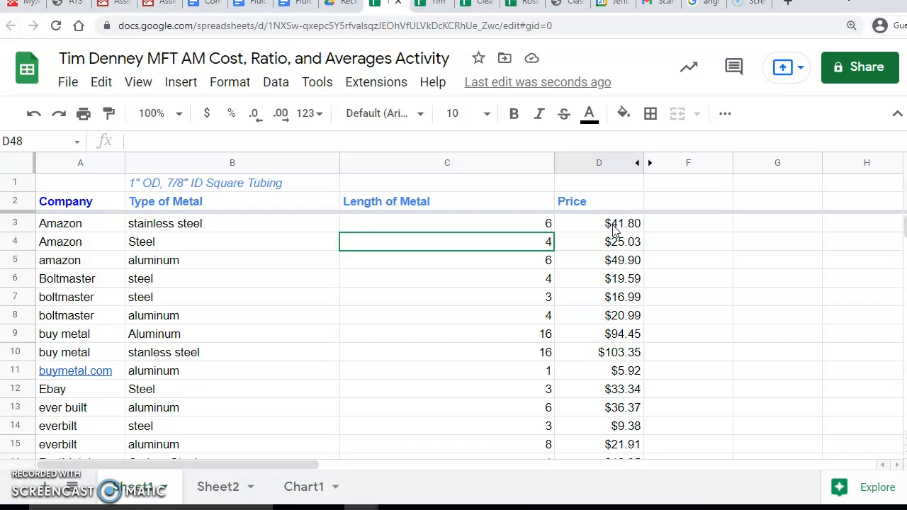
click(549, 224)
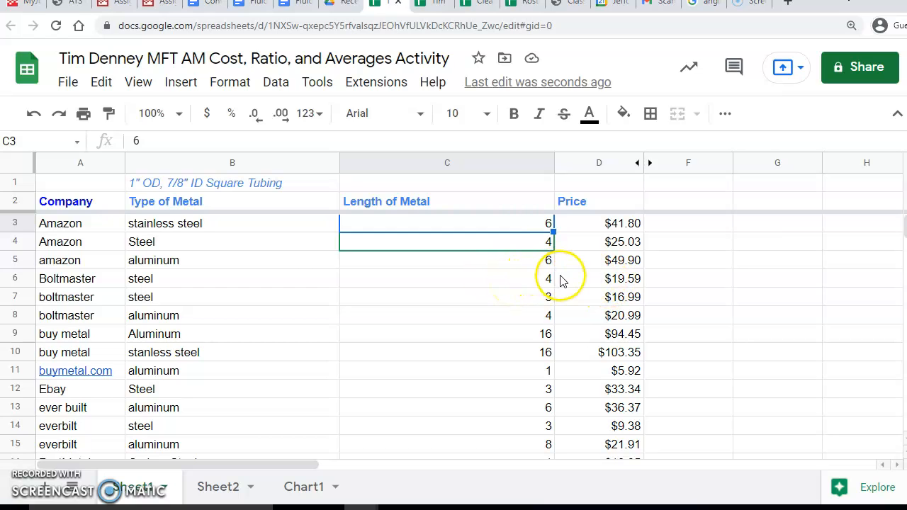
click(630, 229)
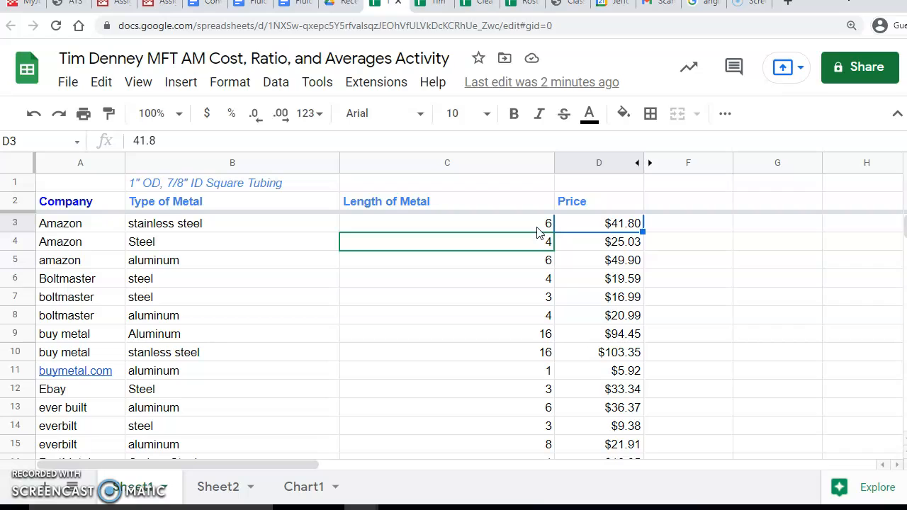
click(586, 228)
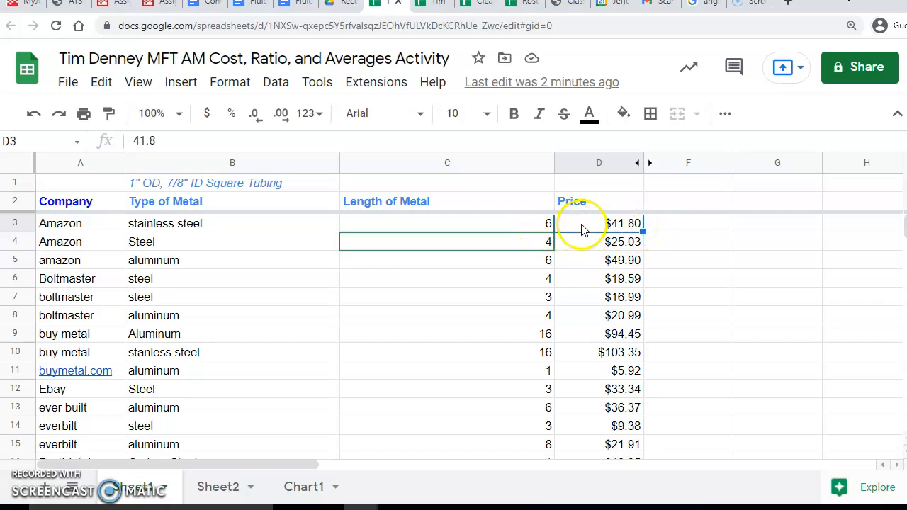
Calculate the unit rate of the first Amazon entry in F3 with the formula =D3/C3.
click(678, 230)
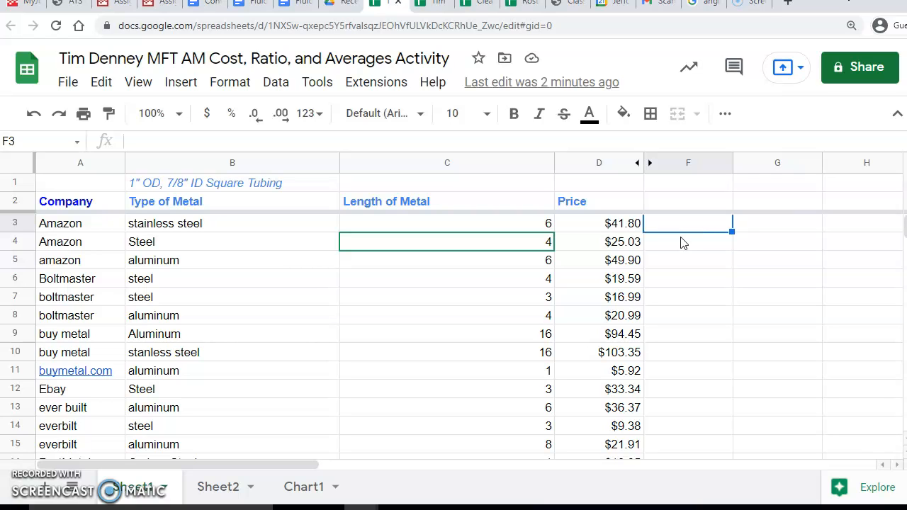
click(180, 83)
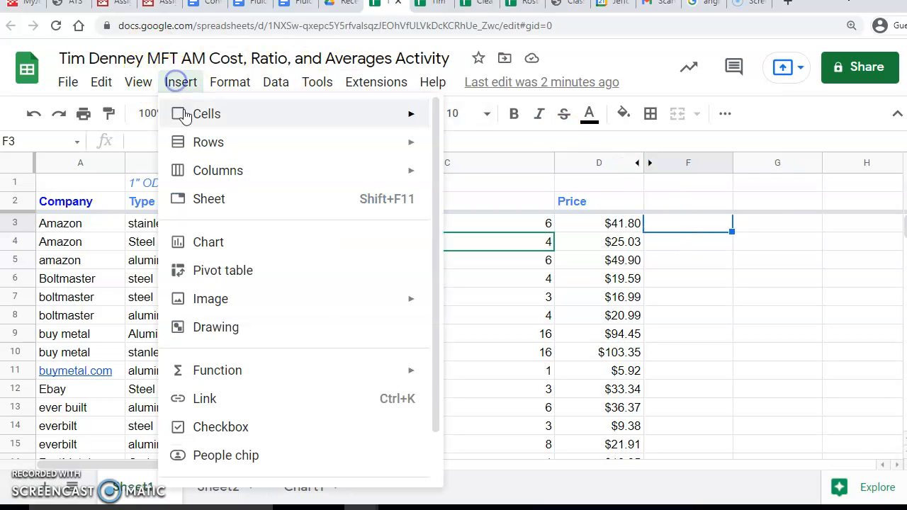
mouse_move(406, 381)
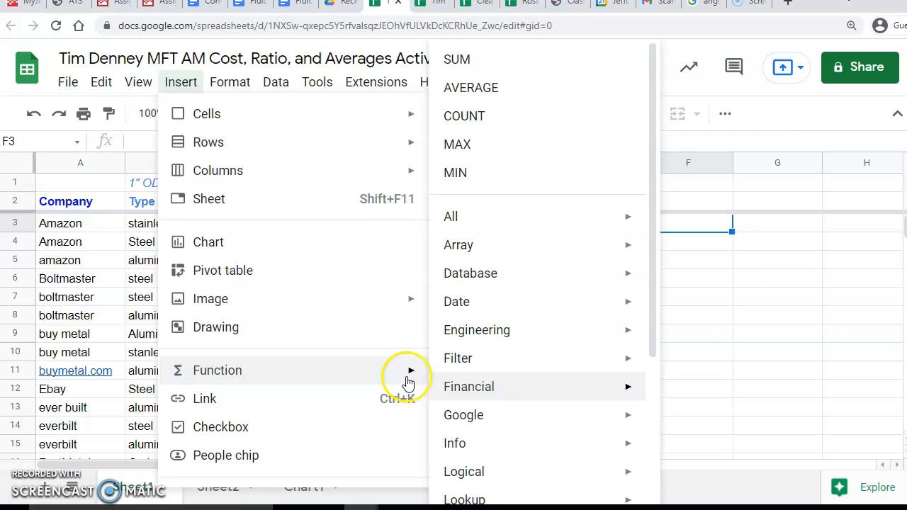
click(720, 238)
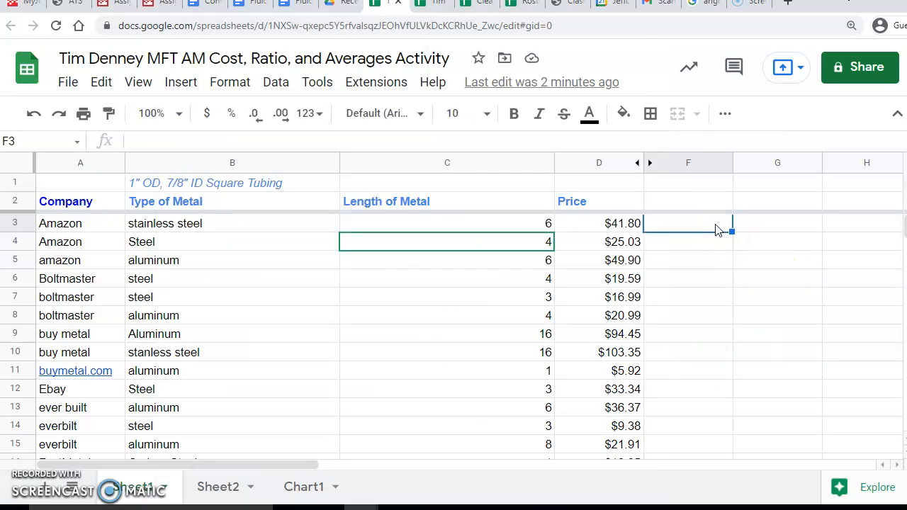
text(=)
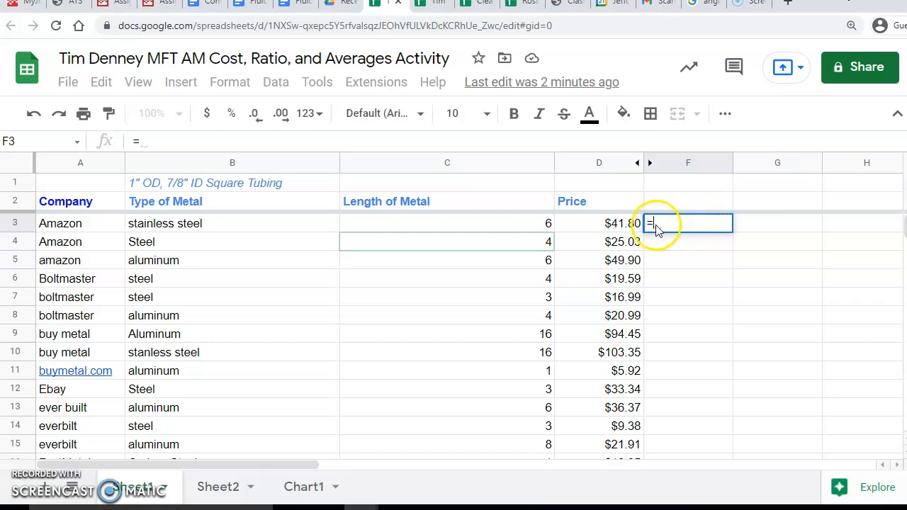
click(620, 226)
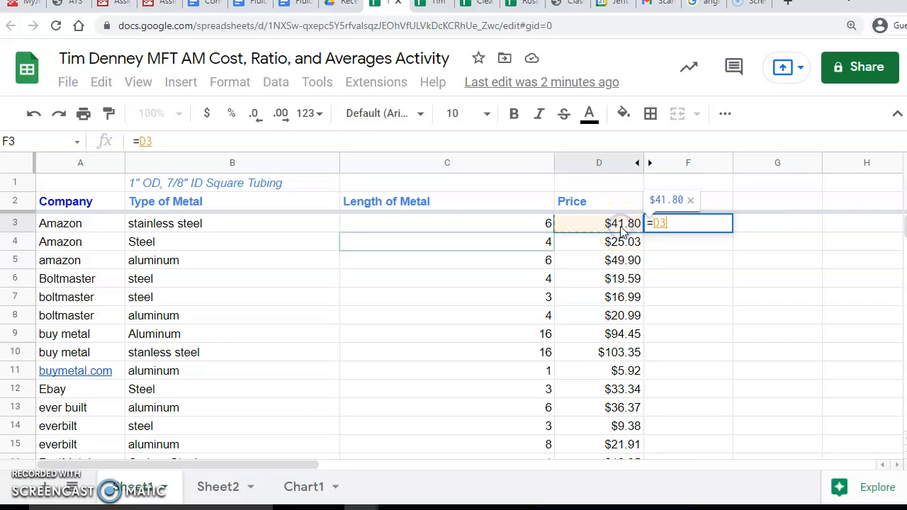
text(/)
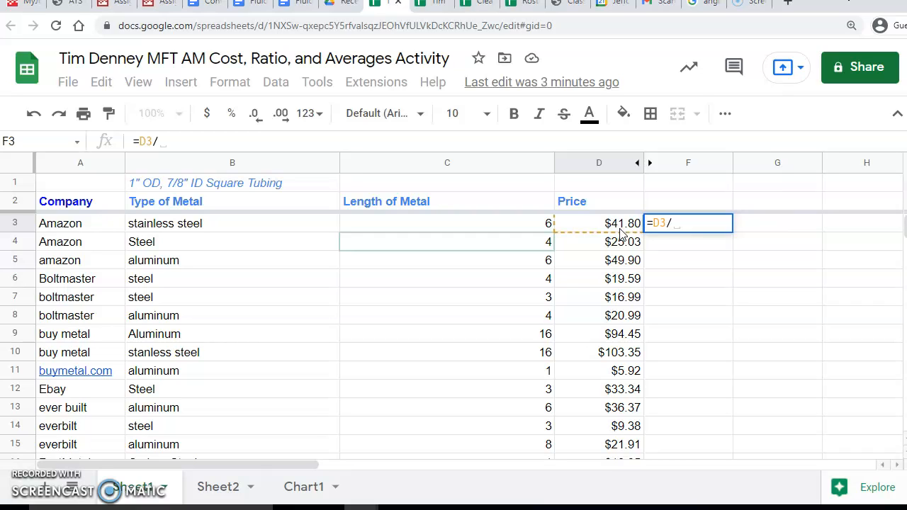
click(540, 227)
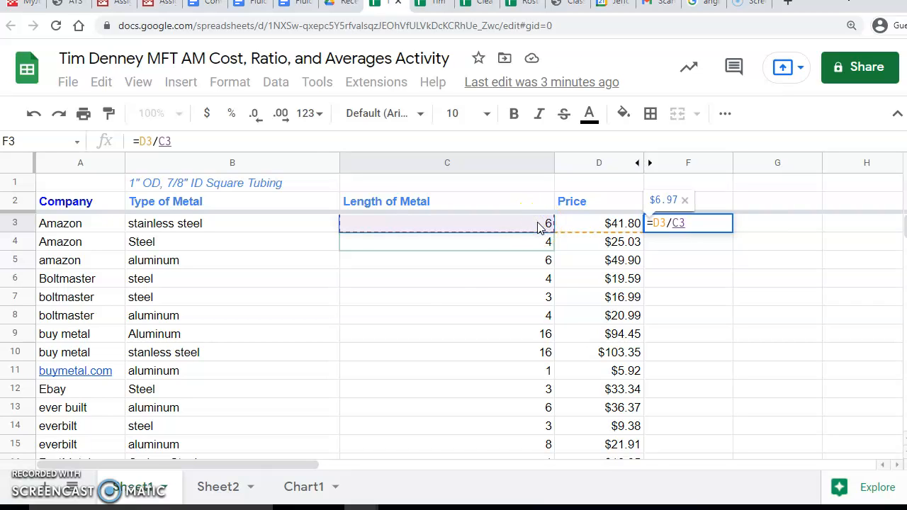
key(Return)
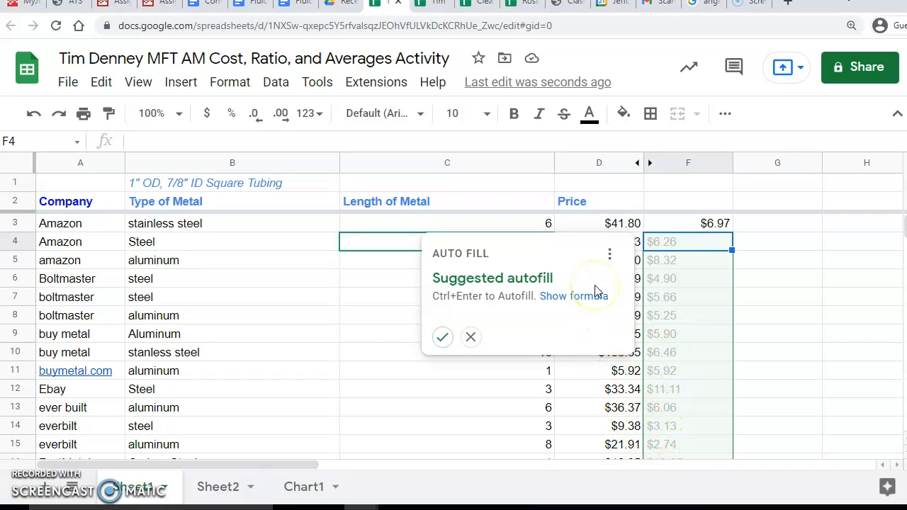
Fill the rest of column F with the suggested autofill of the formula, and undo that fill.
click(442, 337)
scroll(708, 279, down, 5)
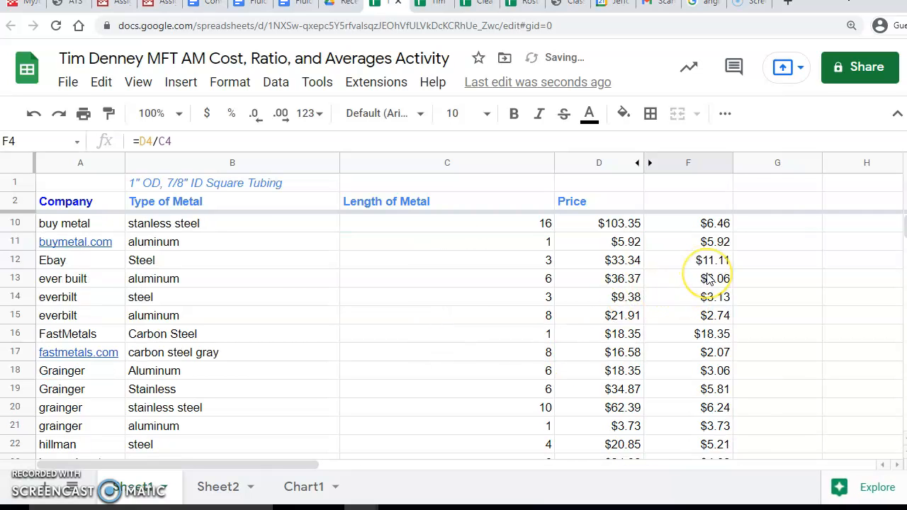
scroll(709, 279, down, 6)
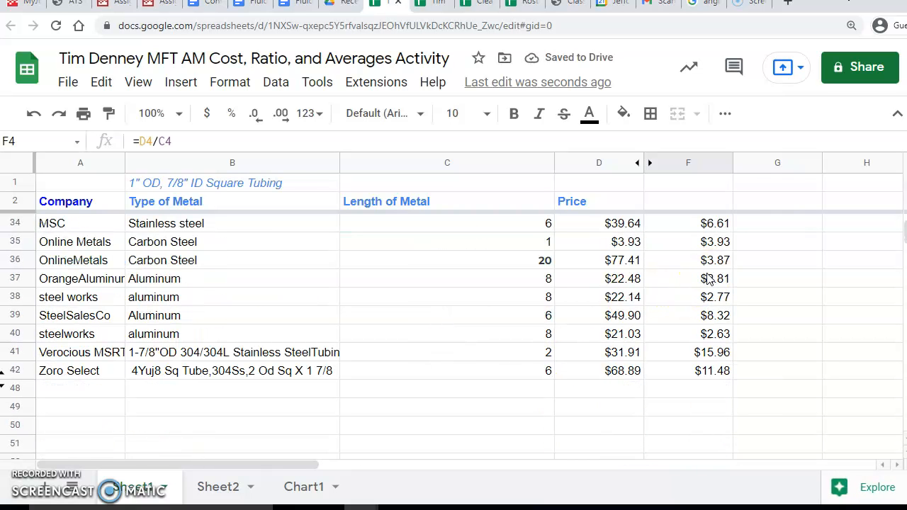
scroll(709, 279, up, 10)
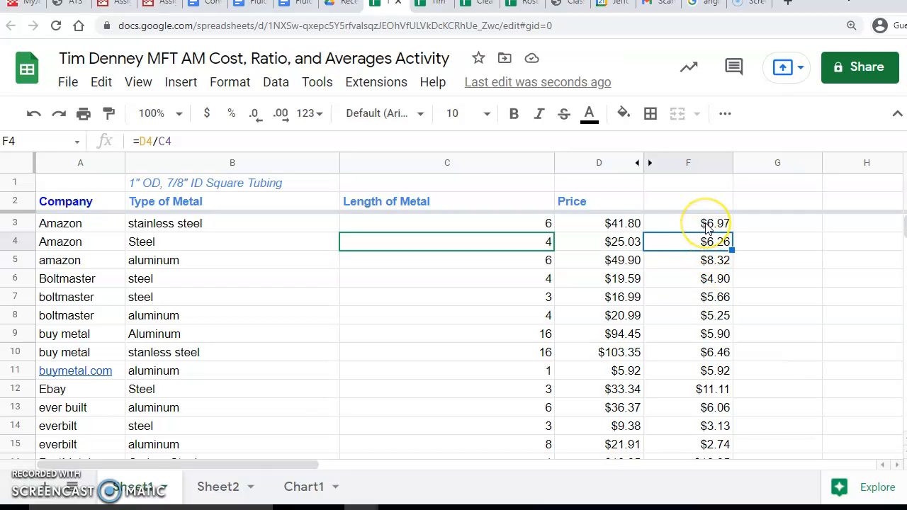
key(ctrl+z)
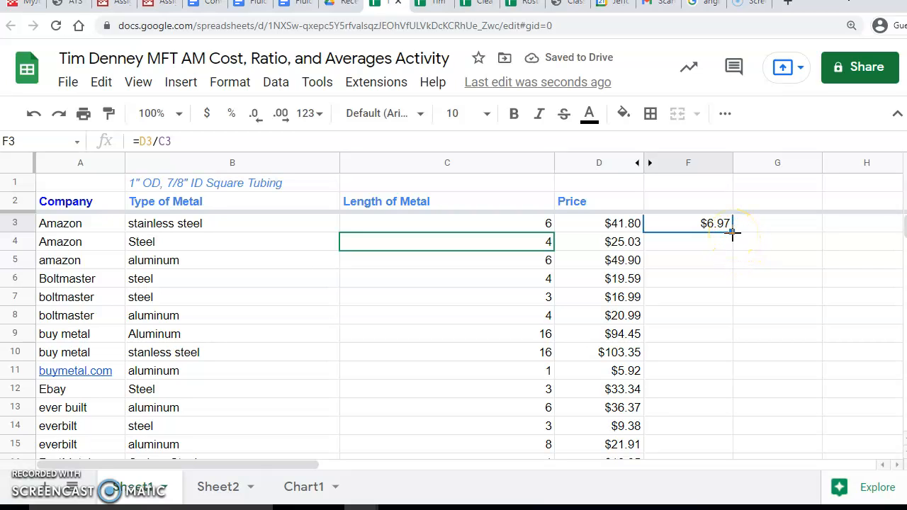
Extend the unit rate formula from F3 down through F42 with the fill handle.
drag(733, 233, 706, 300)
scroll(681, 362, up, 10)
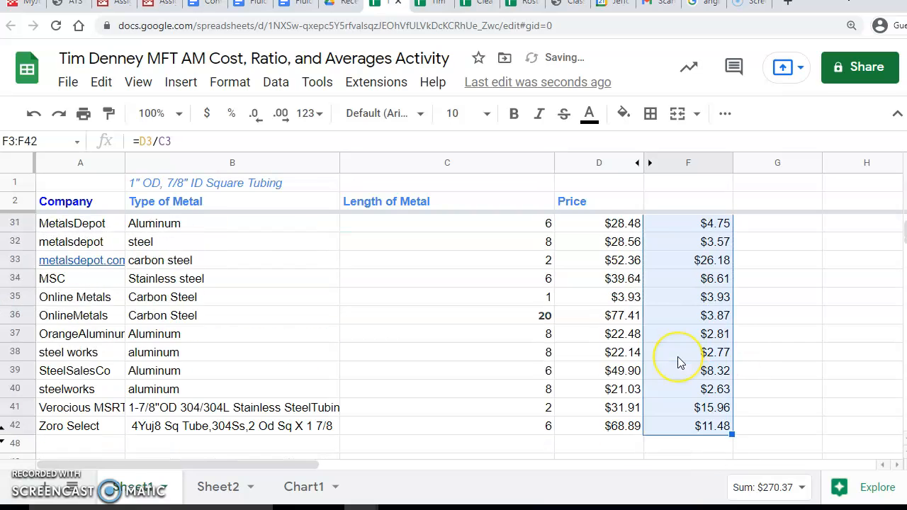
scroll(679, 363, up, 2)
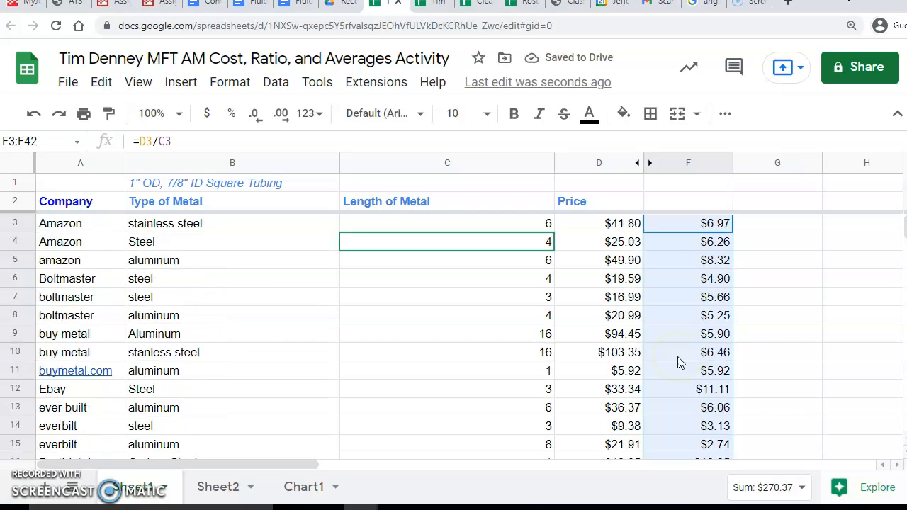
Add the heading Unit Rate in F2 and copy the Price heading's format onto it.
click(685, 294)
click(693, 206)
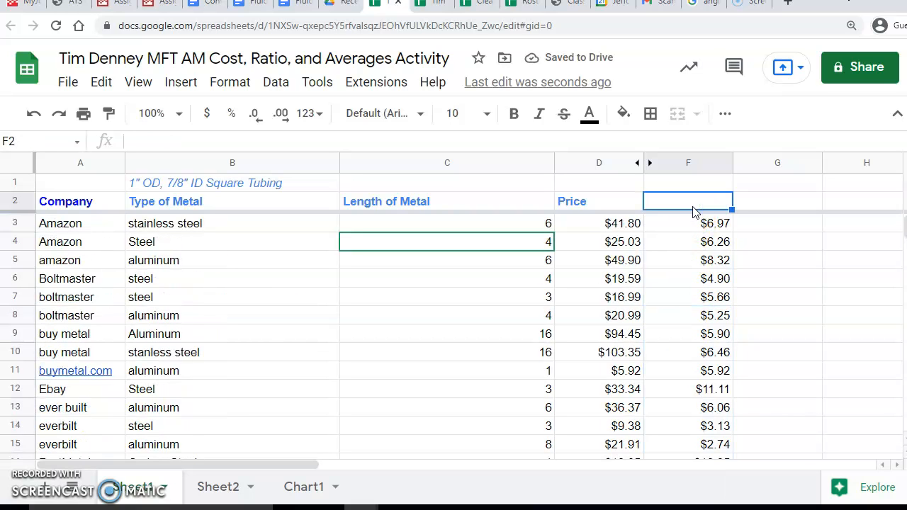
text(un)
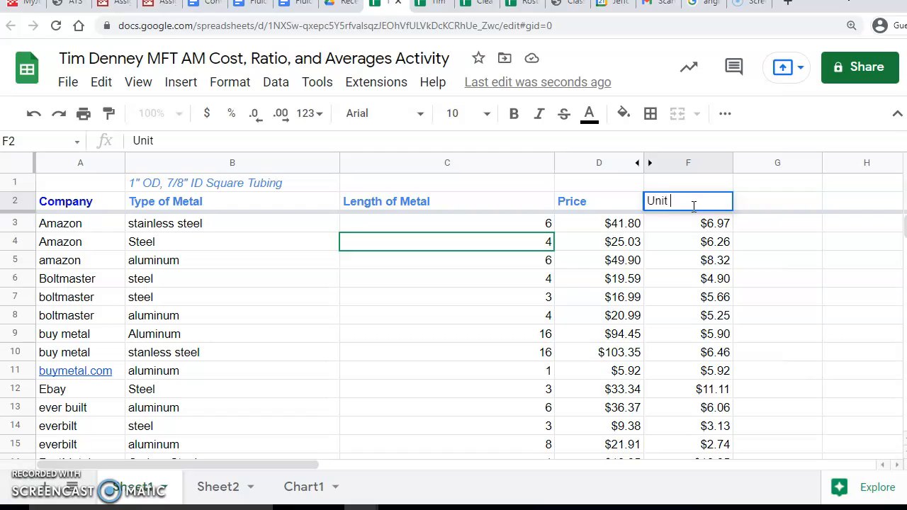
text(e)
key(Return)
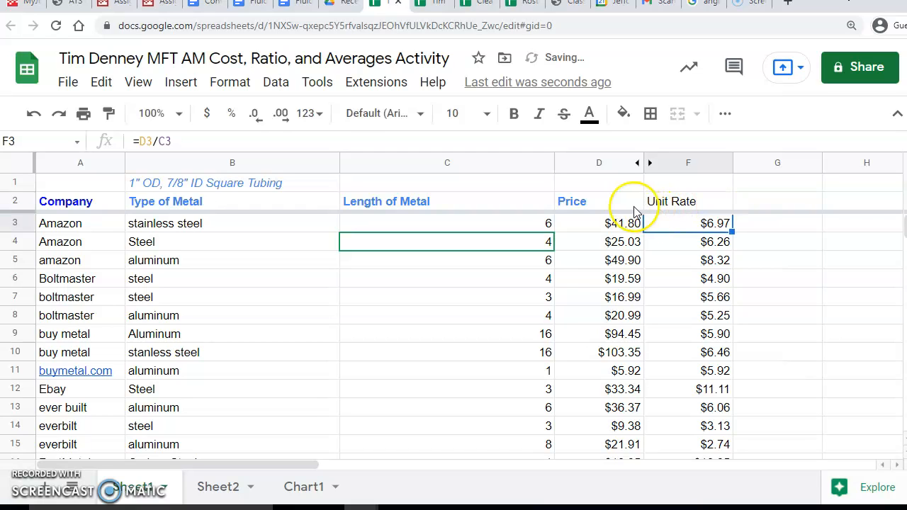
click(617, 198)
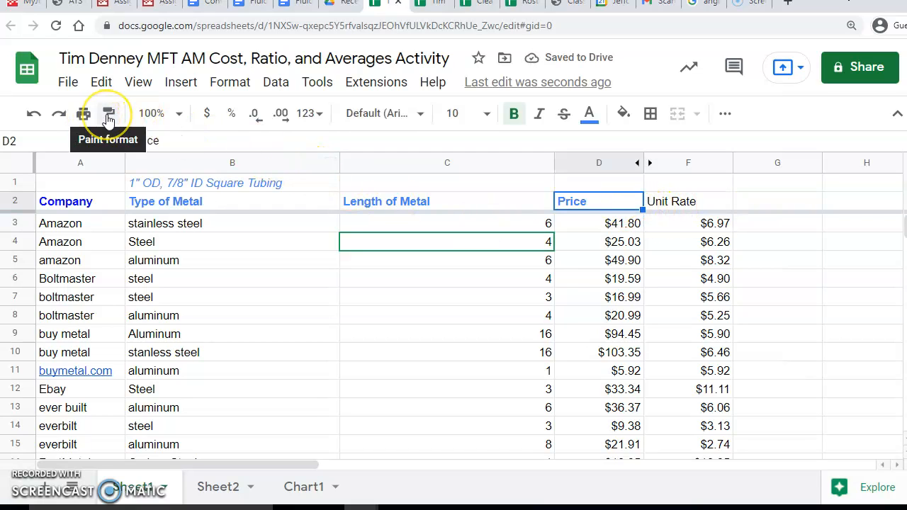
click(719, 203)
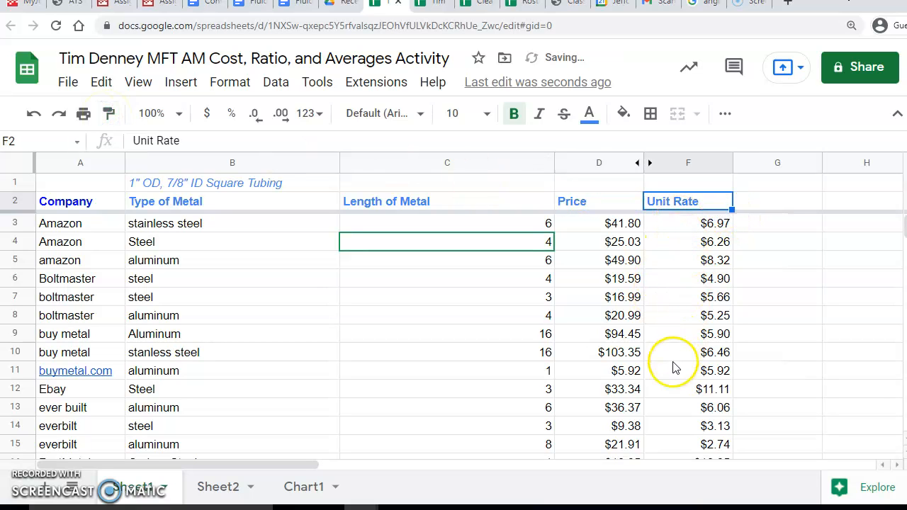
Enter the label Average in D48, just below the last price.
scroll(673, 369, down, 8)
scroll(673, 368, down, 3)
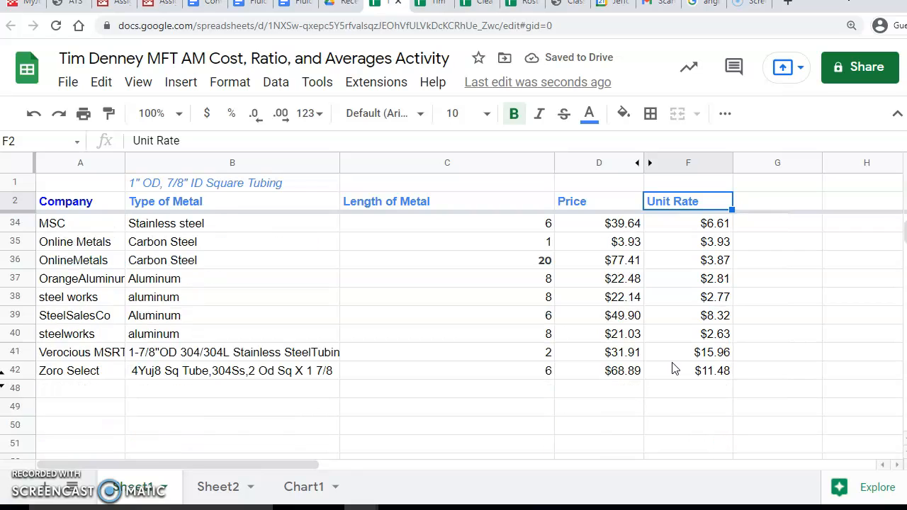
click(610, 389)
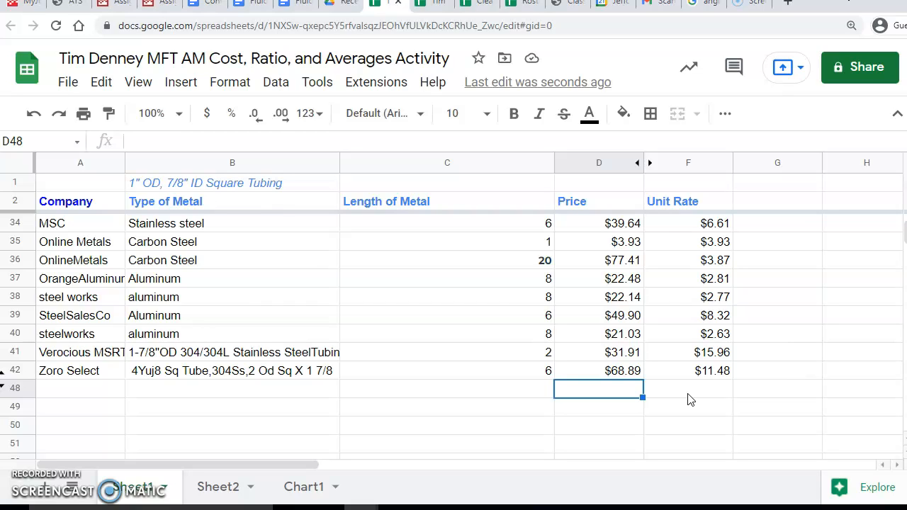
text(Ave)
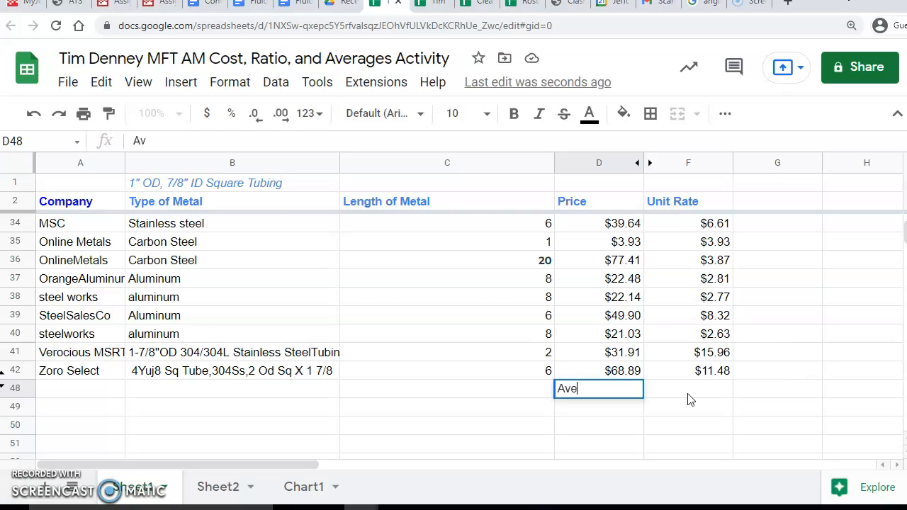
text(rag)
key(BackSpace)
text(age)
key(Return)
Copy the Length of Metal heading's format onto the Average label in D48.
click(631, 397)
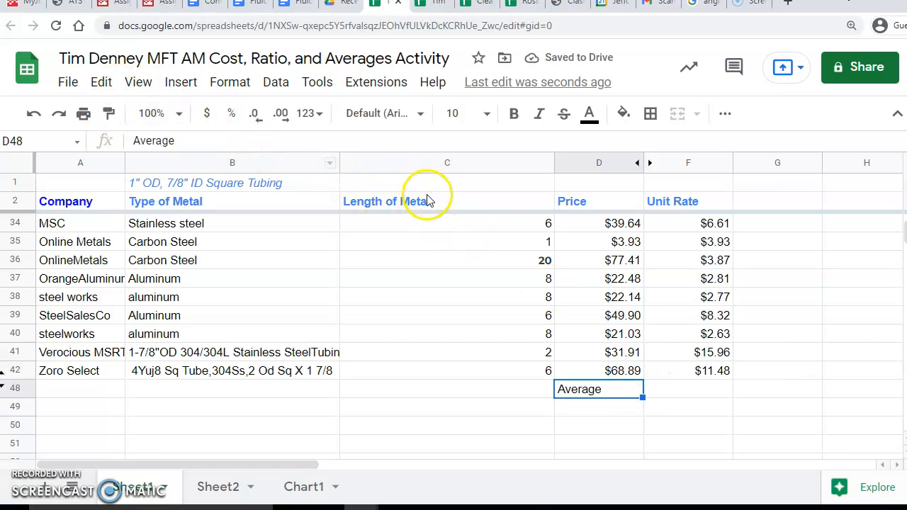
click(428, 201)
click(108, 114)
click(607, 397)
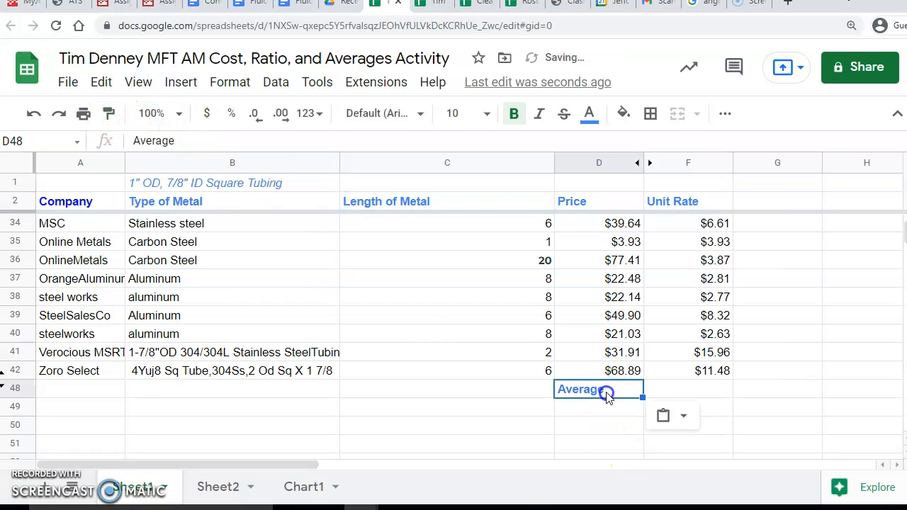
Insert an AVERAGE function in F48 covering the unit rates F3:F42.
click(694, 392)
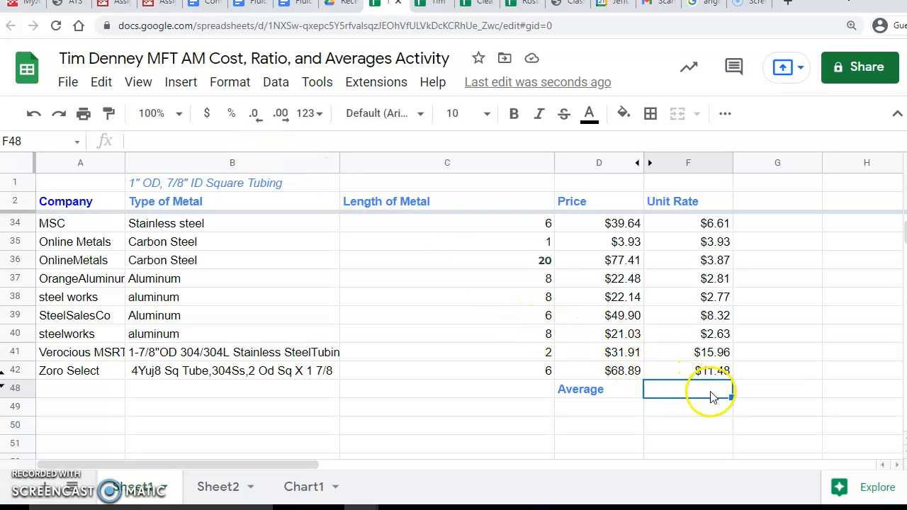
click(181, 83)
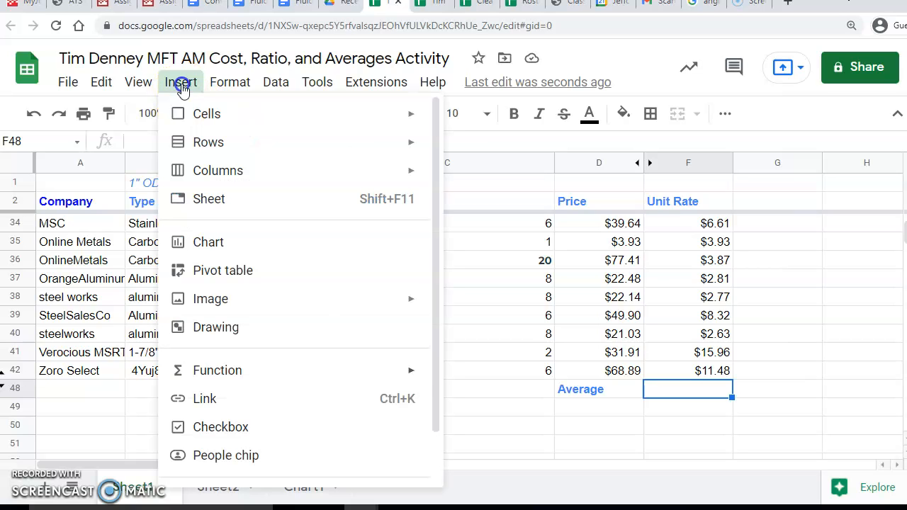
mouse_move(201, 368)
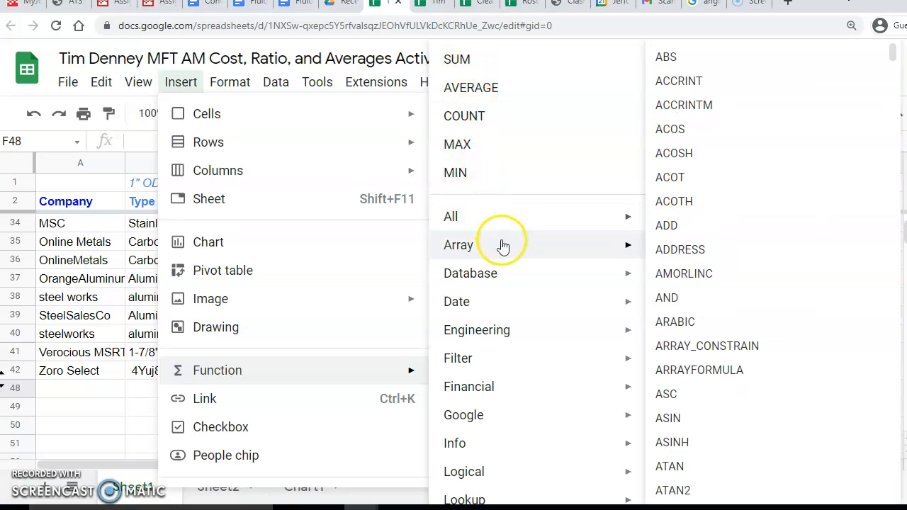
mouse_move(515, 315)
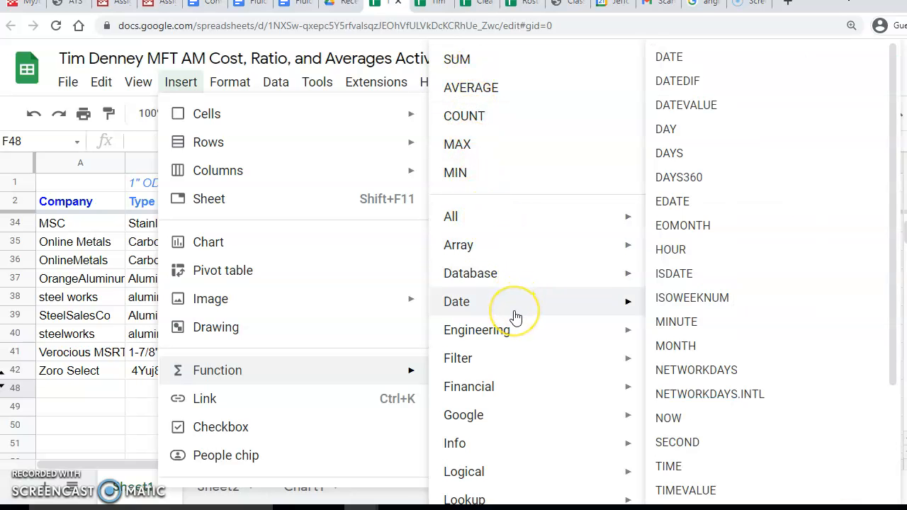
click(501, 94)
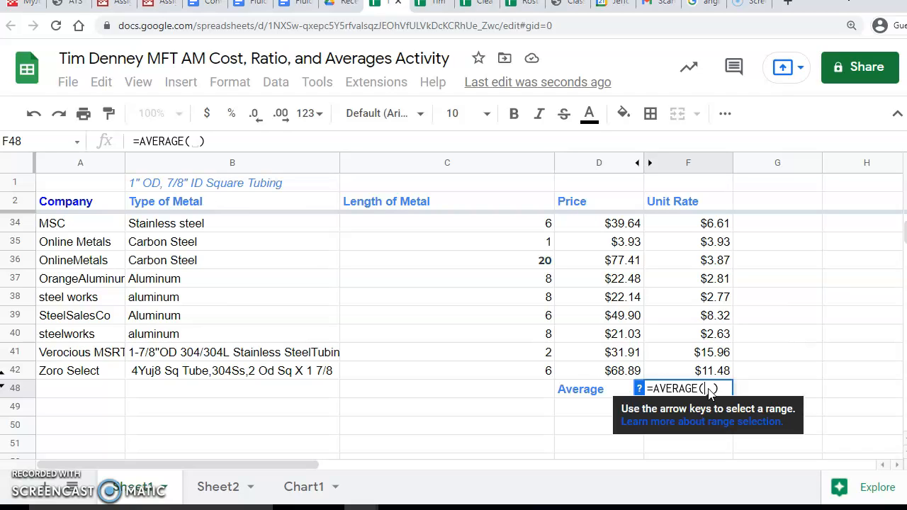
click(711, 378)
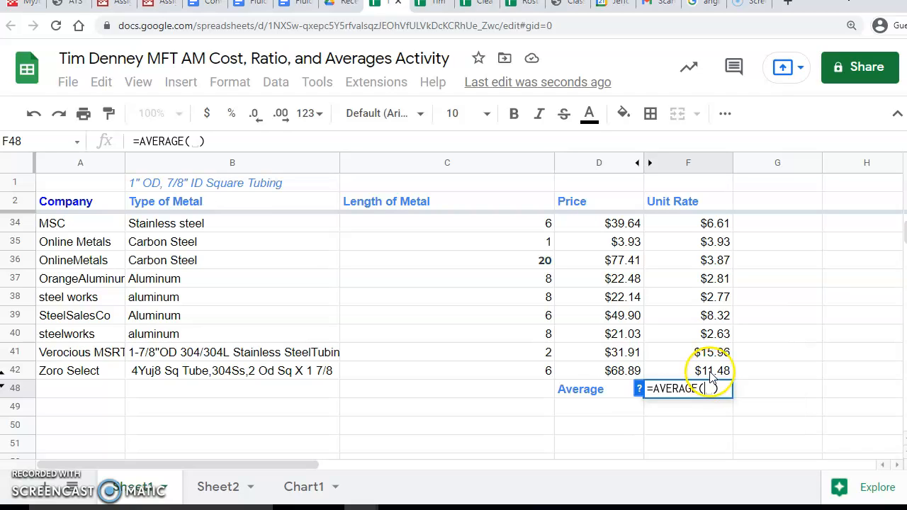
drag(711, 378, 706, 224)
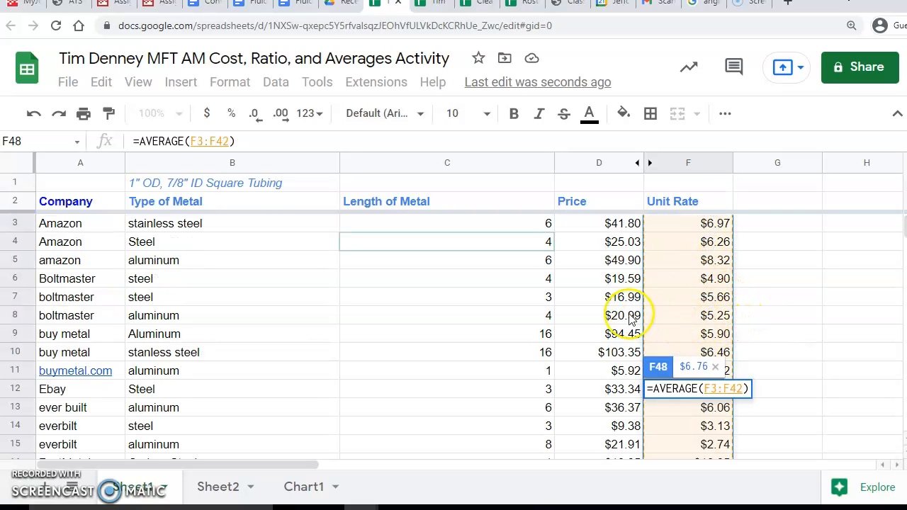
Try adding the individual length cells C7, C10 and C13 to the average, and clear the formula from F48.
ctrl+click(395, 297)
ctrl+click(404, 352)
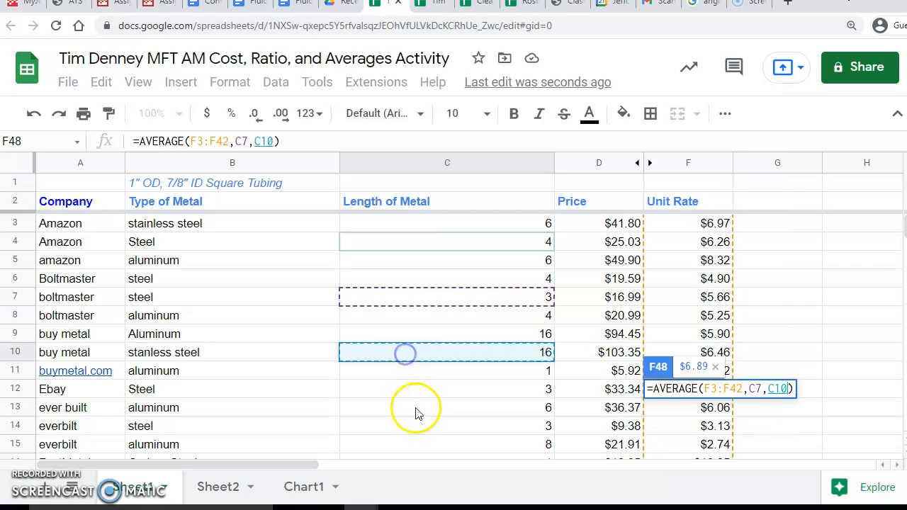
ctrl+click(415, 409)
ctrl+click(415, 408)
ctrl+click(426, 350)
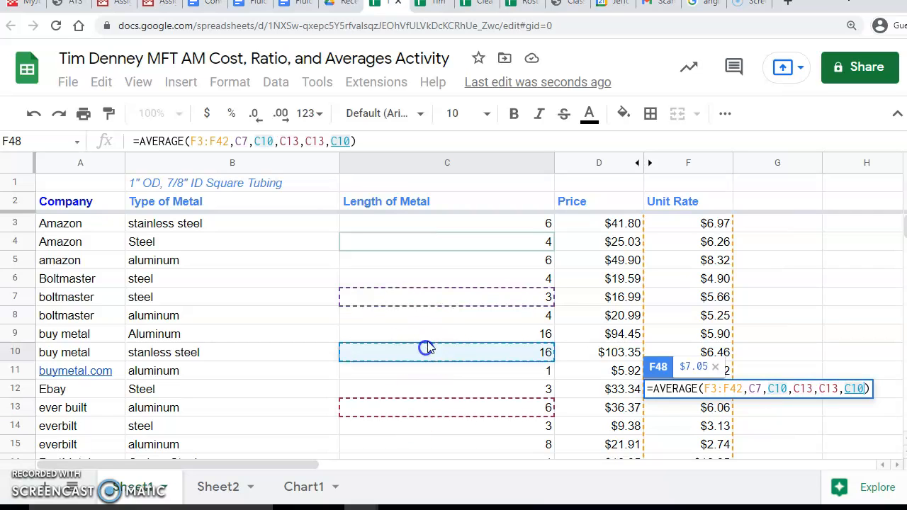
ctrl+click(432, 297)
key(Escape)
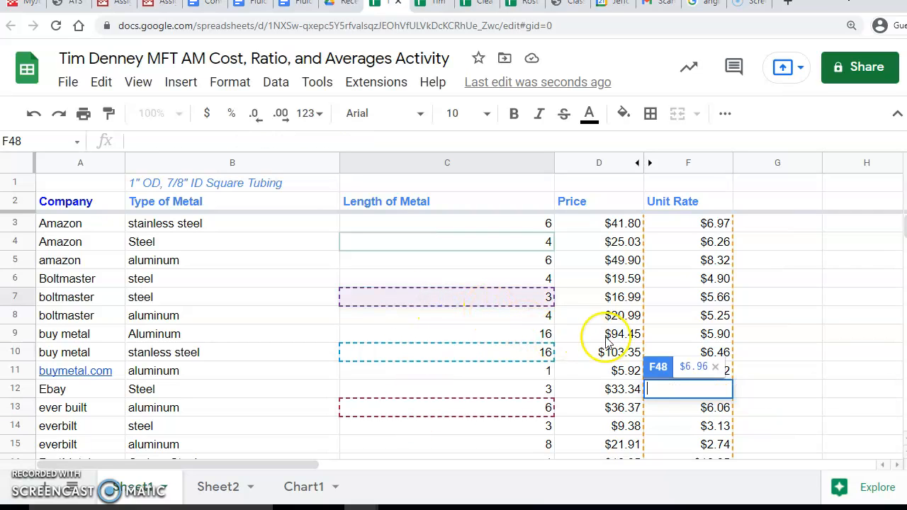
Insert an AVERAGE function in F48 over the unit rates F3:F42.
scroll(686, 352, down, 10)
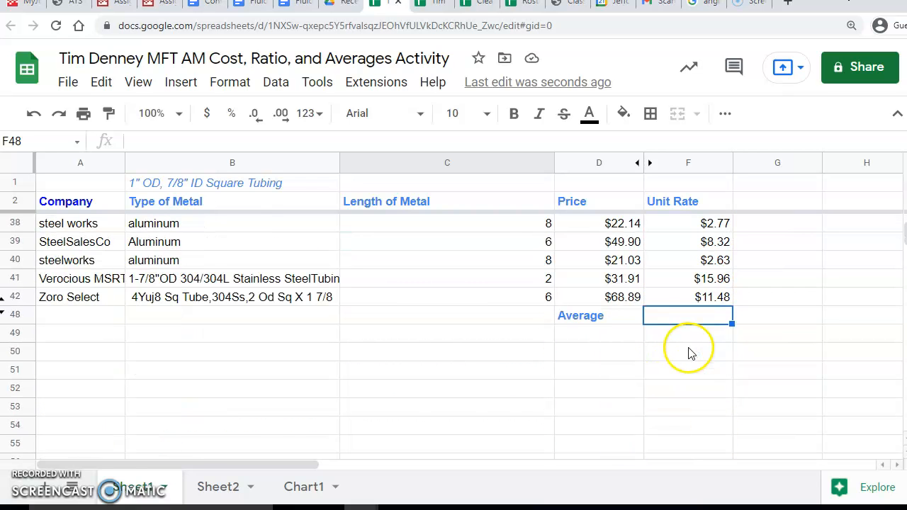
click(167, 88)
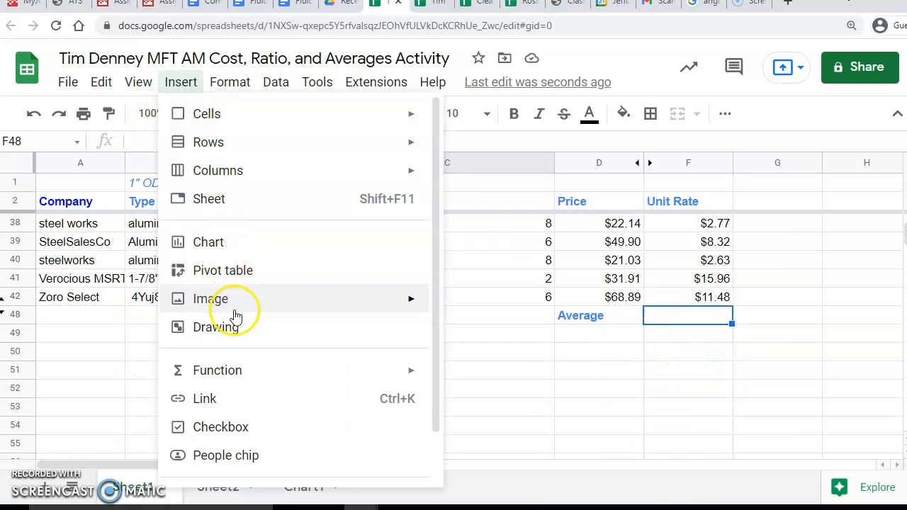
mouse_move(229, 385)
click(457, 88)
drag(662, 298, 713, 222)
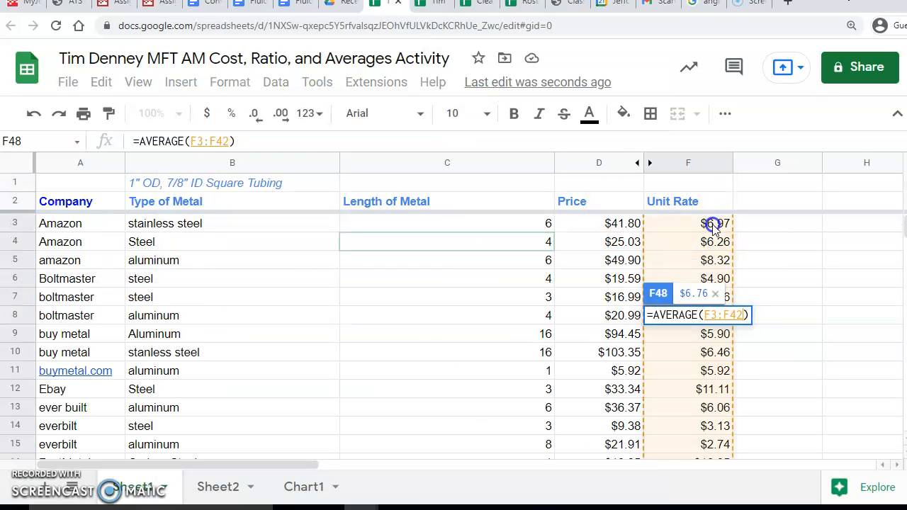
key(Return)
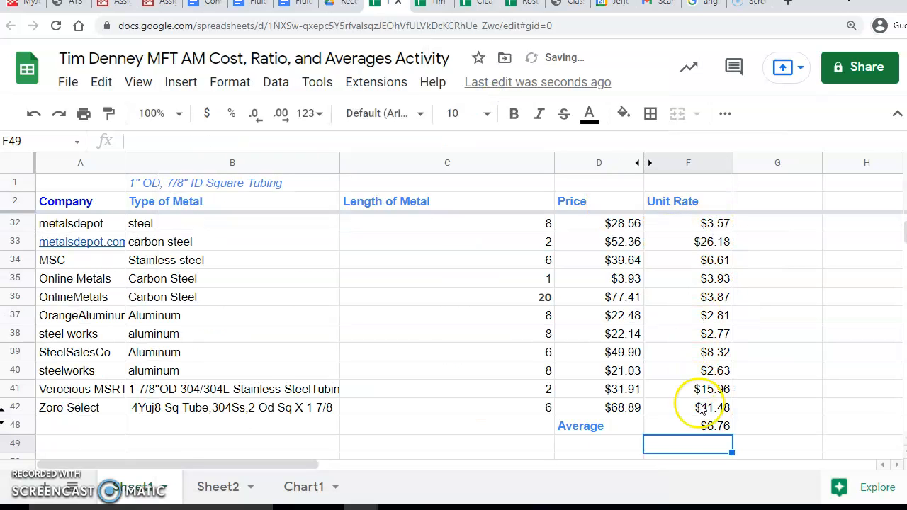
click(710, 426)
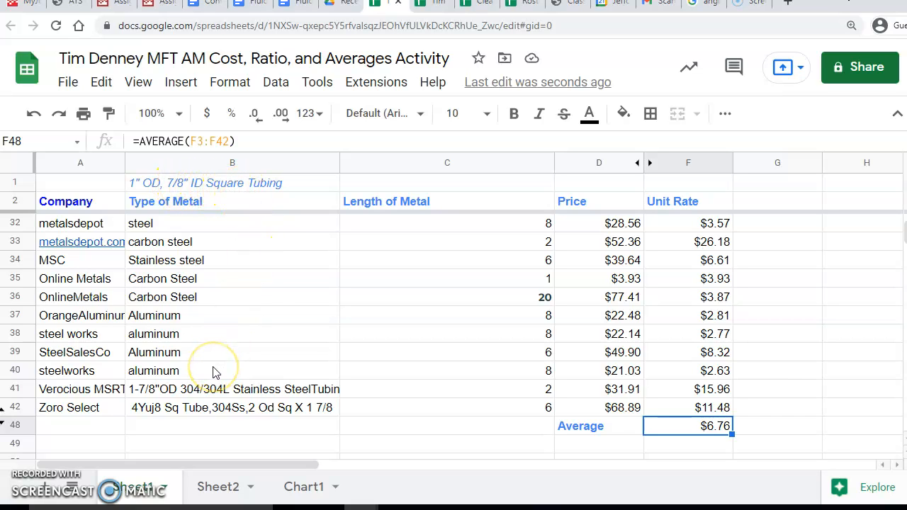
Enter the heading Conclusion in A49, just below the Average row.
scroll(265, 391, down, 5)
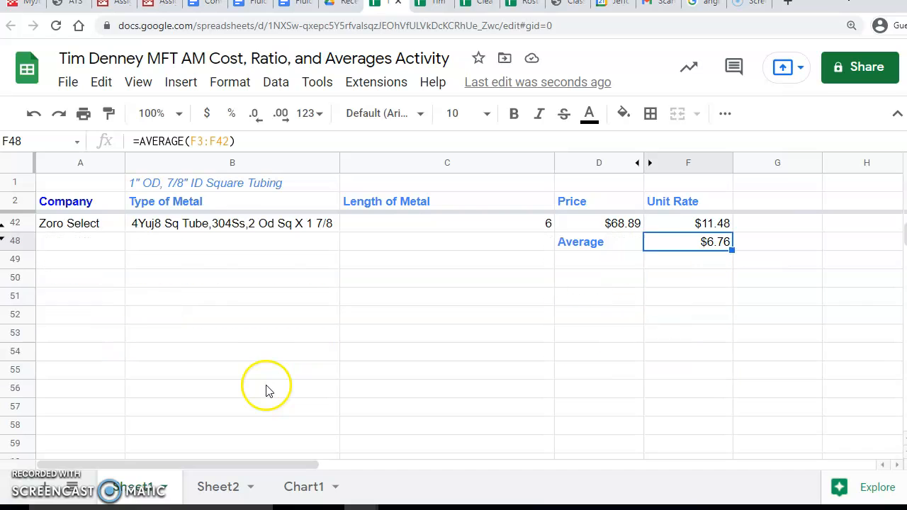
scroll(263, 385, up, 2)
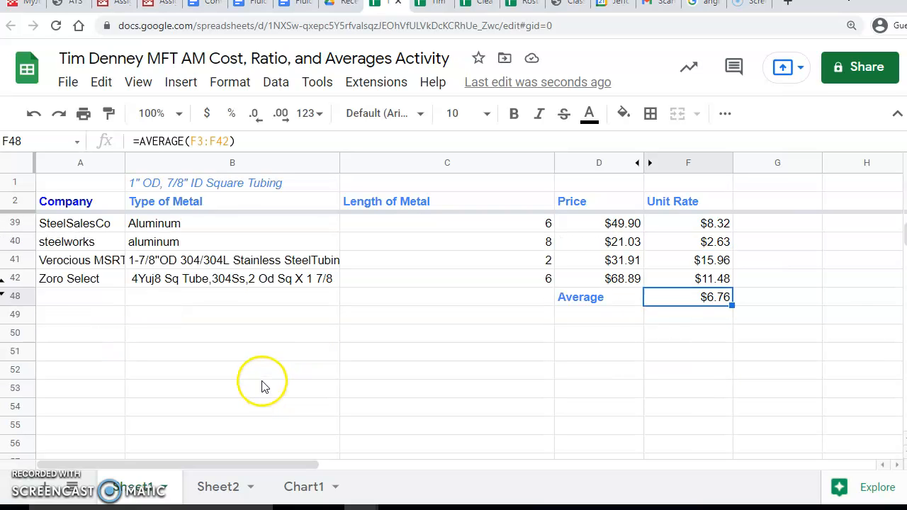
click(84, 321)
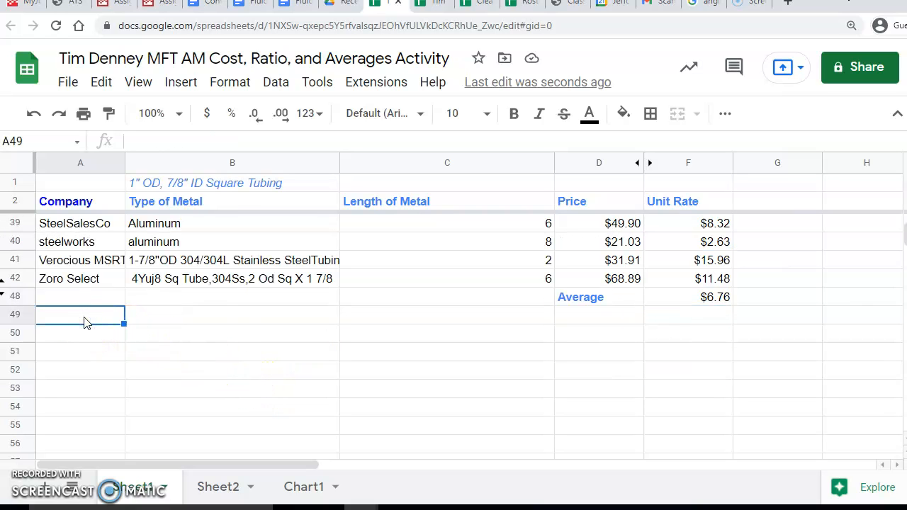
text(Concl)
key(Return)
click(85, 320)
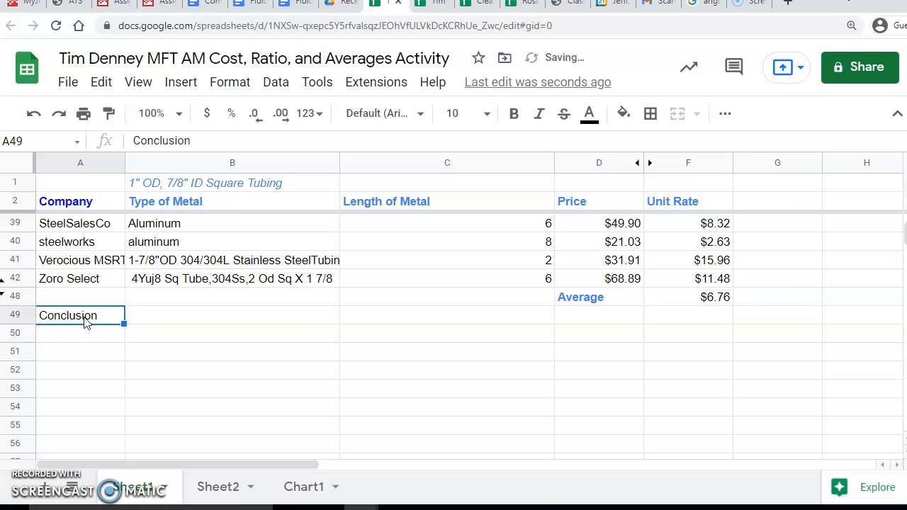
Copy the Average label's format onto the Conclusion heading in A49.
click(565, 301)
click(108, 113)
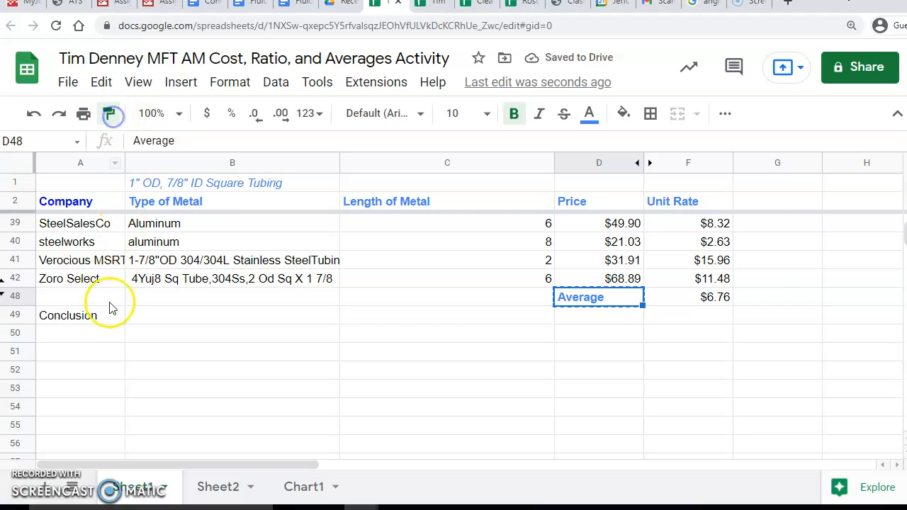
click(103, 316)
click(186, 317)
Merge the cells A50:F52 below the Conclusion heading into one cell.
drag(92, 336, 684, 368)
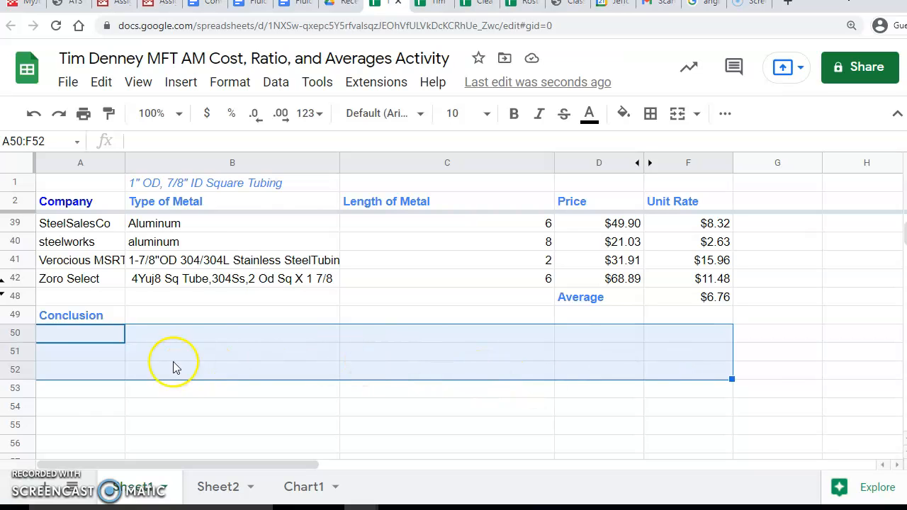
click(95, 357)
click(102, 331)
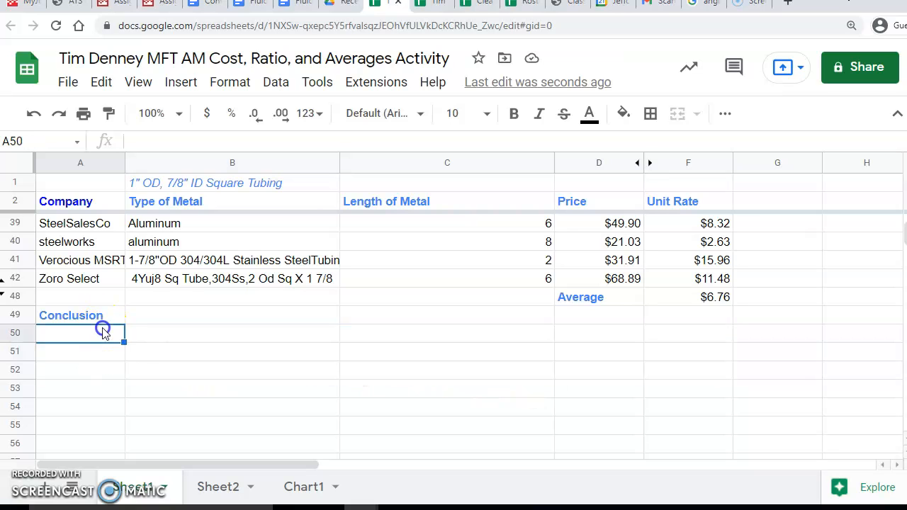
drag(80, 338, 704, 370)
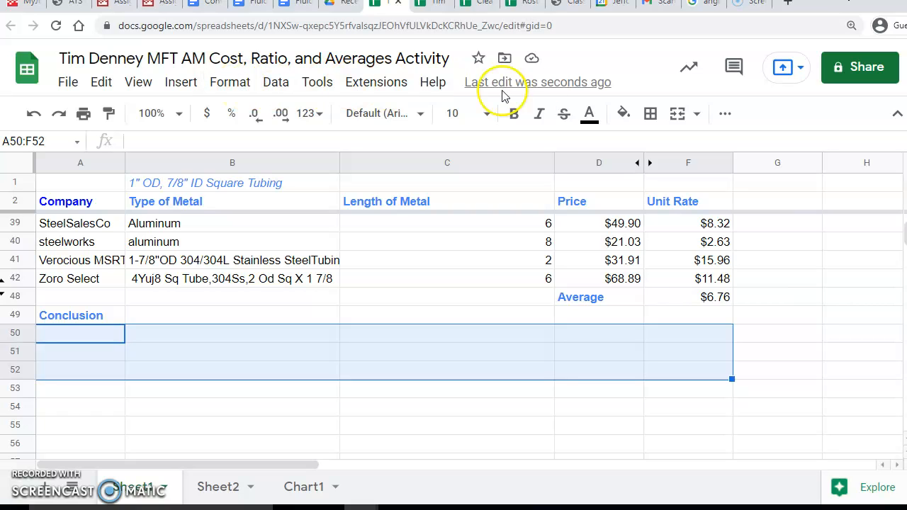
click(678, 118)
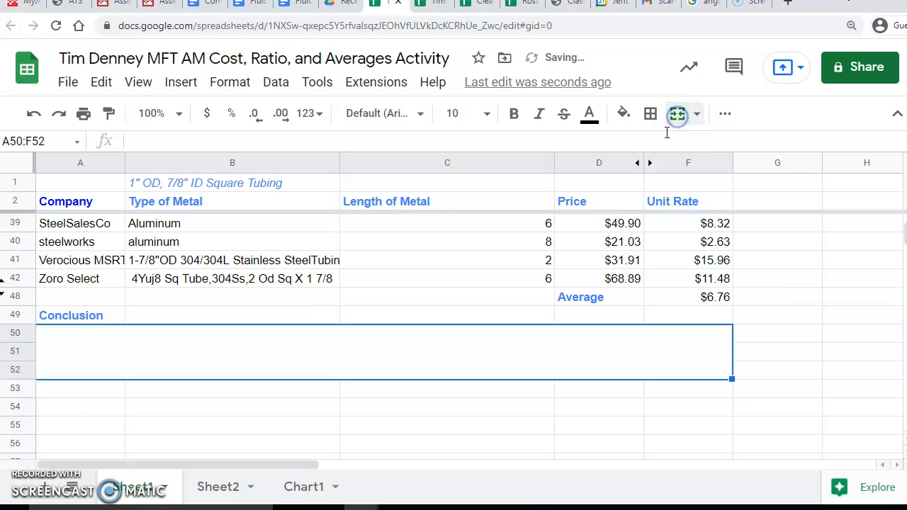
Write in the merged cell: "From looking at prices on the internet, I conclude that on average 1"OD, 7/8" ID square metal tubing costs $6.76 per foot.".
click(76, 335)
text(From)
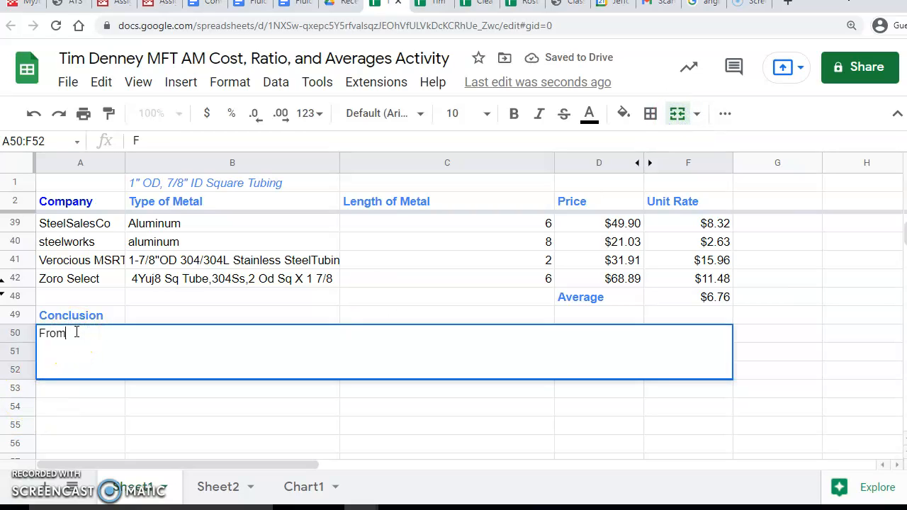
text( lookingat)
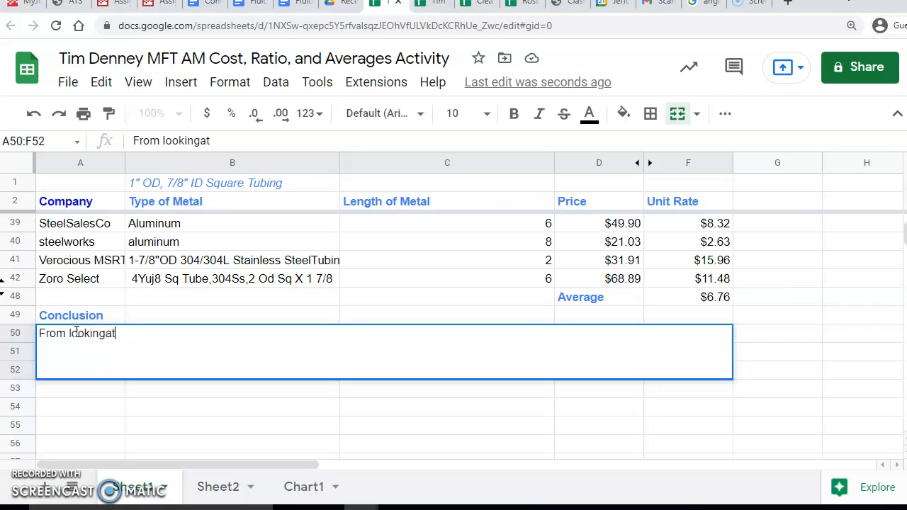
key(BackSpace)
key(BackSpace)
text( at prices on)
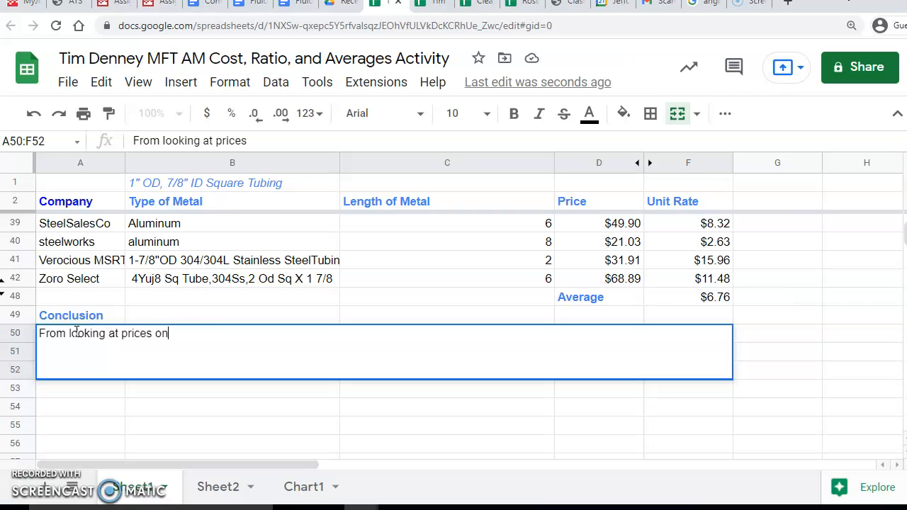
text( the internet)
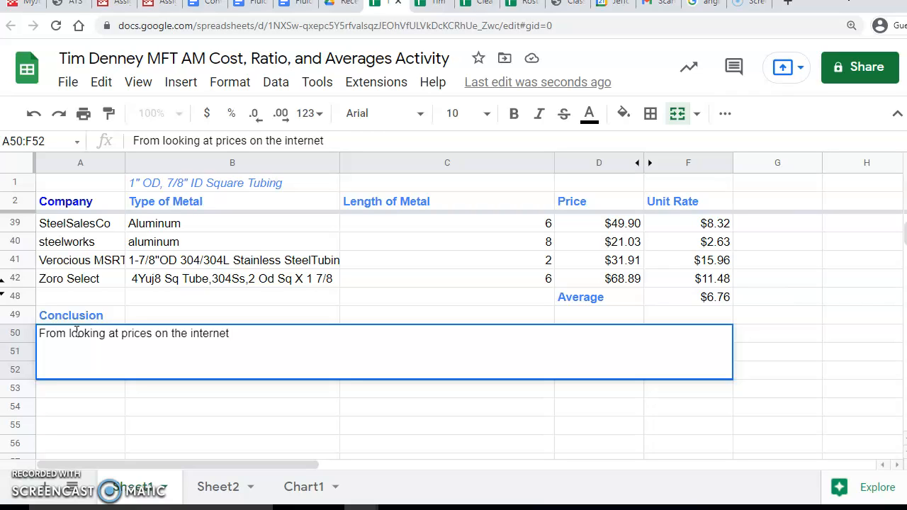
text(, I conclude that)
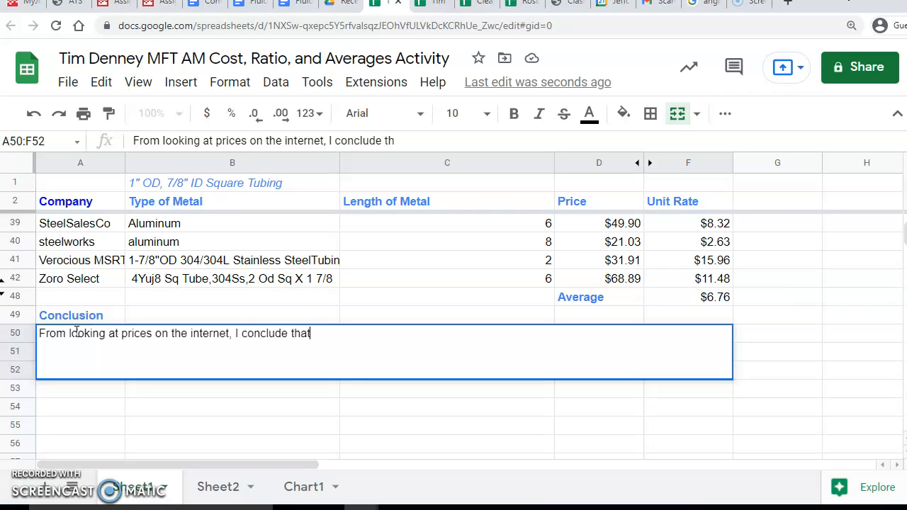
text( on average 1"OD, 7/8)
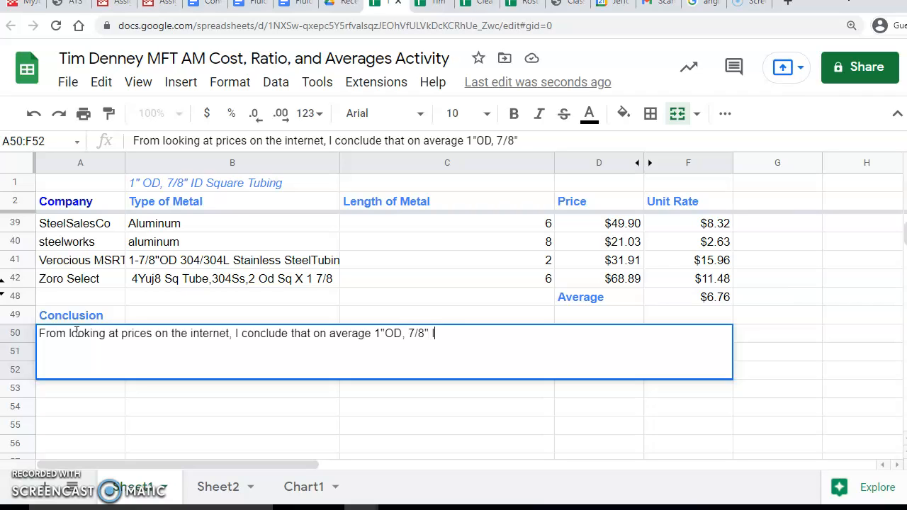
text(uare metal tub)
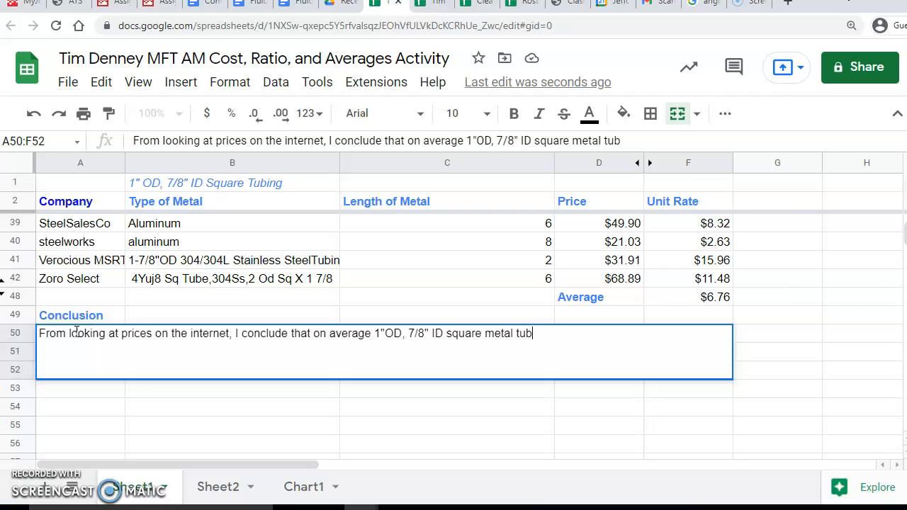
text(ies)
key(BackSpace)
key(BackSpace)
text(ngscosts $6.7)
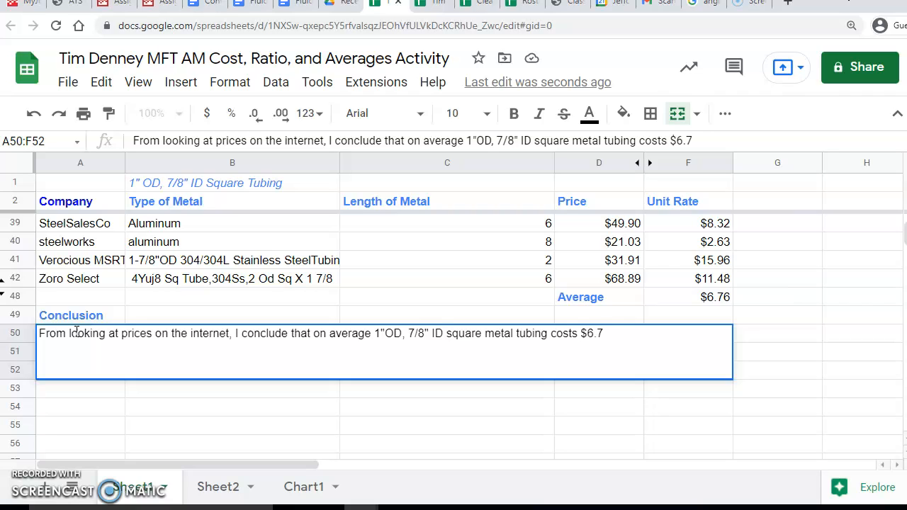
text(6 per foot.)
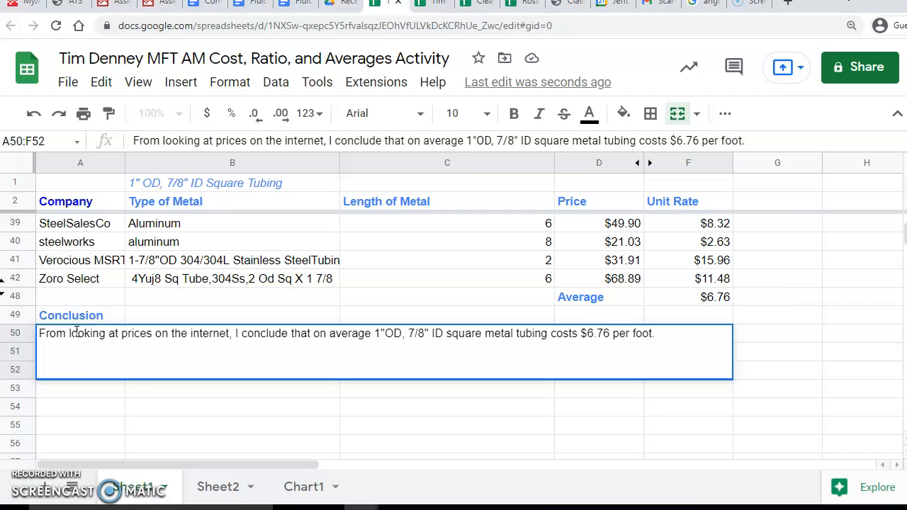
Begin a second sentence in the conclusion with "This did not take into account the".
text(not t)
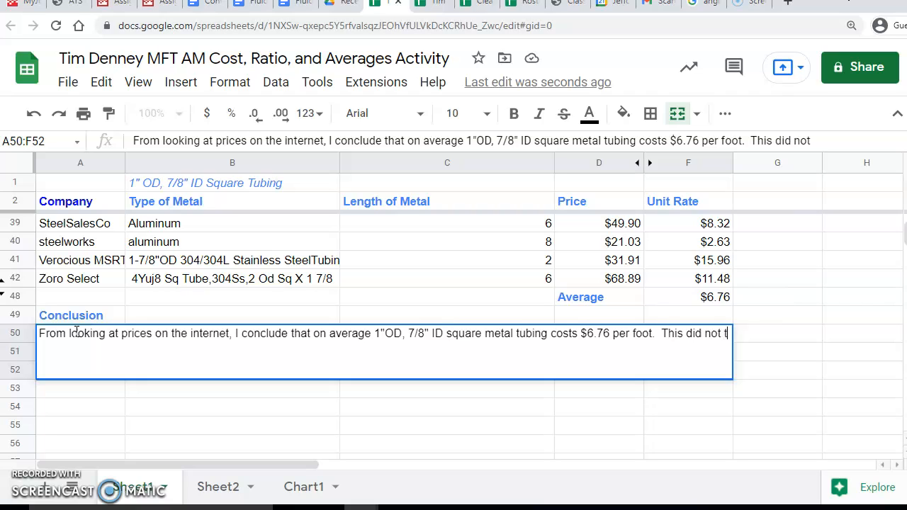
text(ake into account )
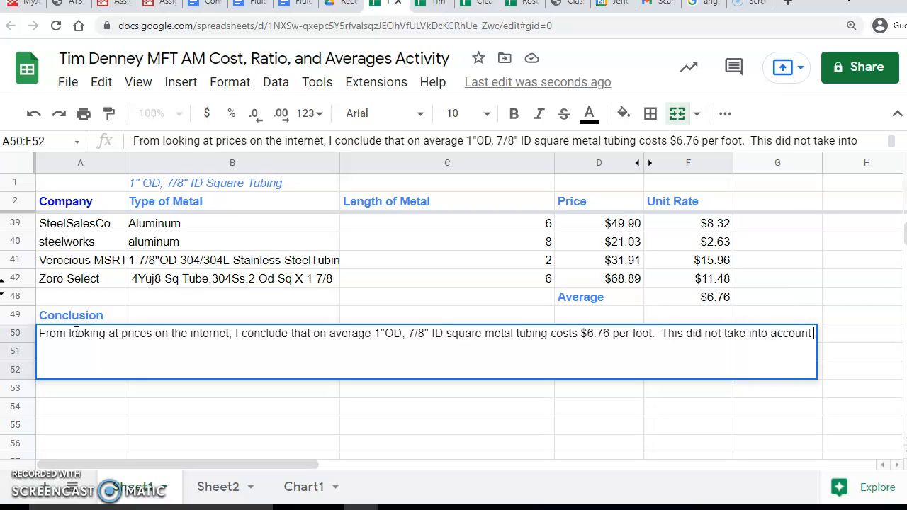
text(d)
key(BackSpace)
text(t)
key(BackSpace)
text(the )
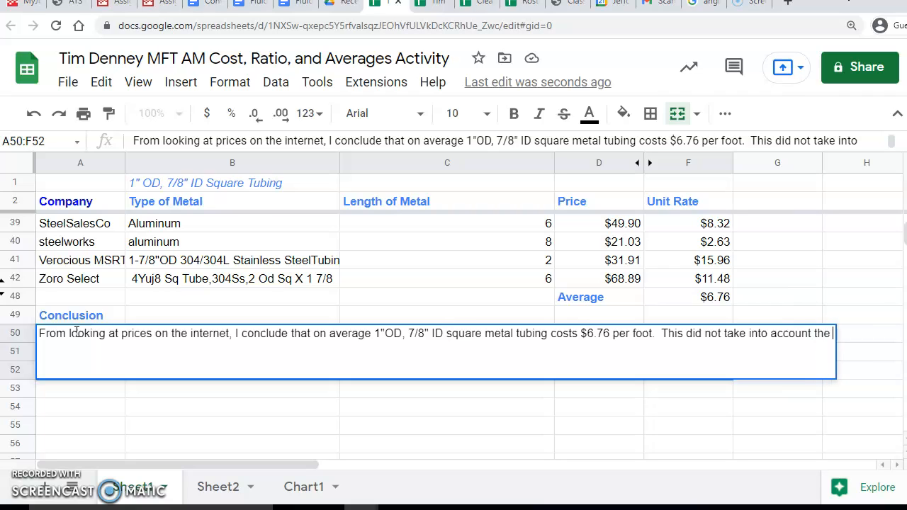
text(costs of)
text(fere)
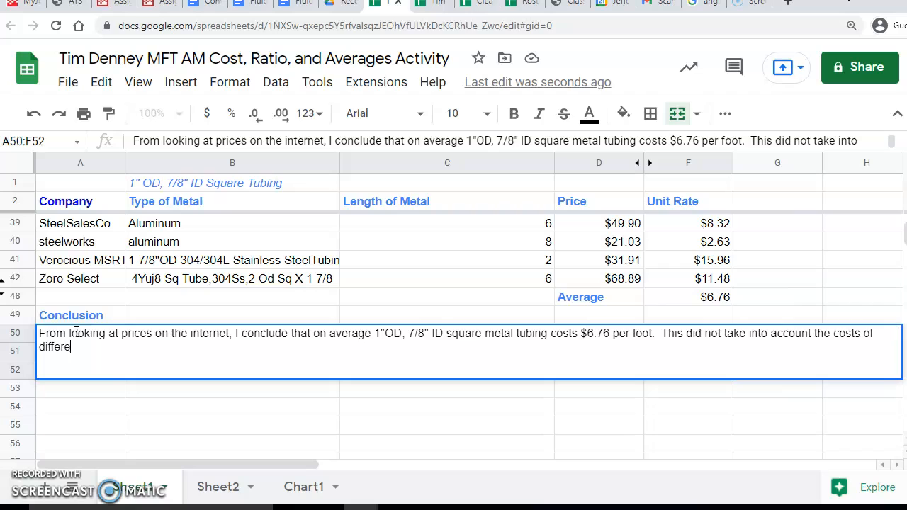
key(BackSpace)
key(BackSpace)
key(BackSpace)
key(BackSpace)
key(BackSpace)
key(BackSpace)
key(BackSpace)
key(BackSpace)
key(BackSpace)
key(BackSpace)
key(BackSpace)
key(BackSpace)
key(BackSpace)
key(BackSpace)
key(BackSpace)
key(BackSpace)
key(BackSpace)
key(BackSpace)
key(BackSpace)
key(BackSpace)
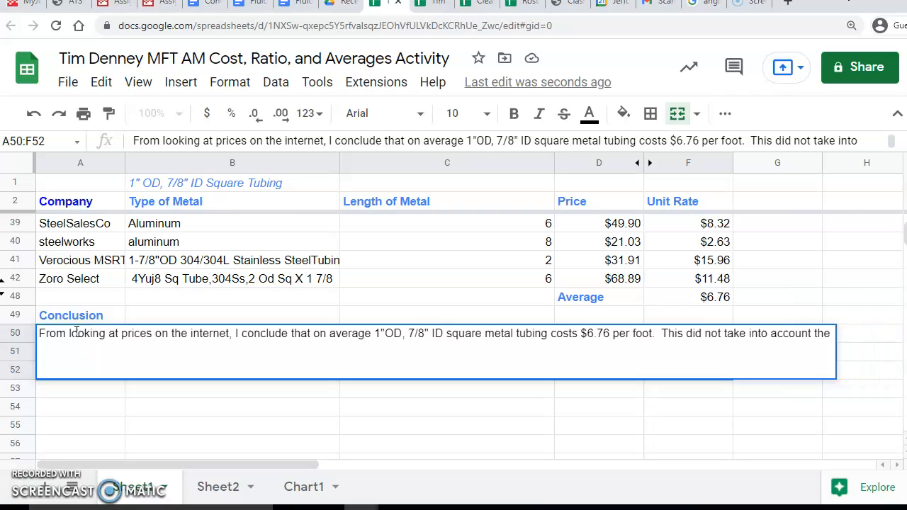
Complete the conclusion's second sentence with "the difference, if any, in cost between different types of metals.".
text(the dif)
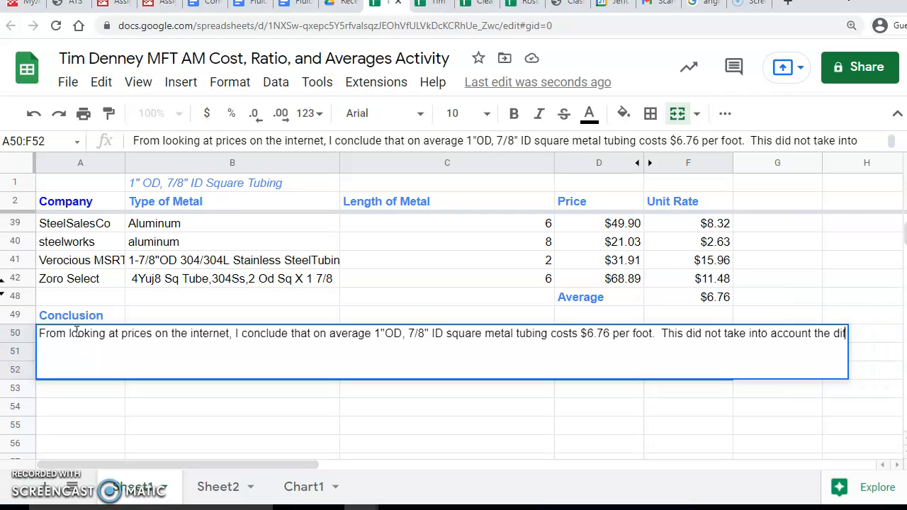
text(ference, if any, in cost between different types of metals.)
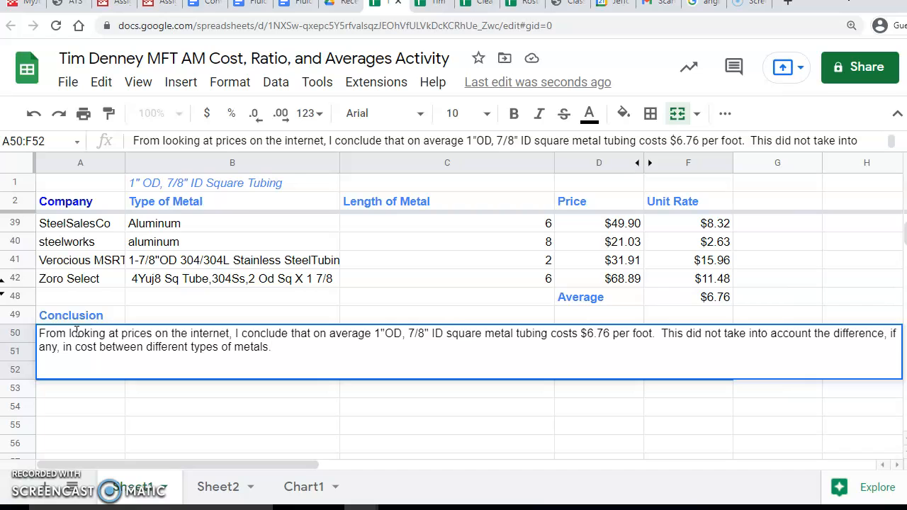
key(Return)
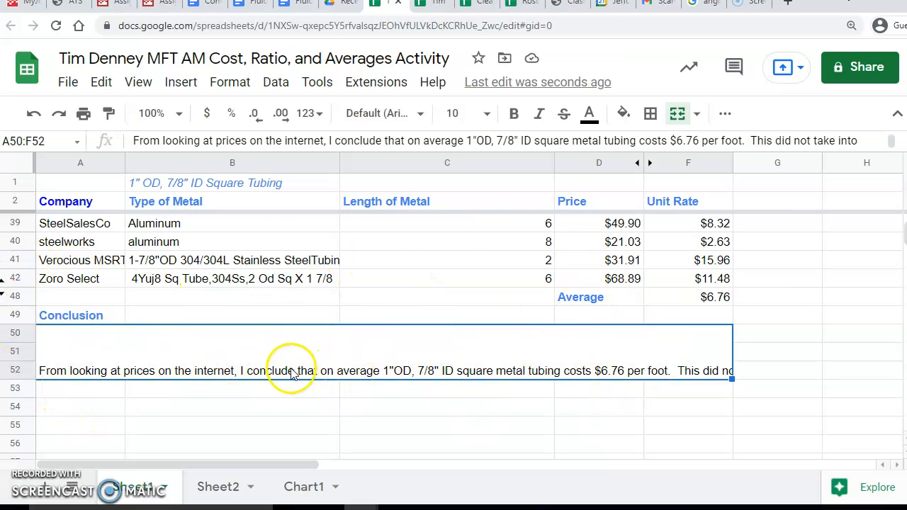
Set the text wrapping of the merged conclusion cell A50:F52 to Wrap.
click(234, 84)
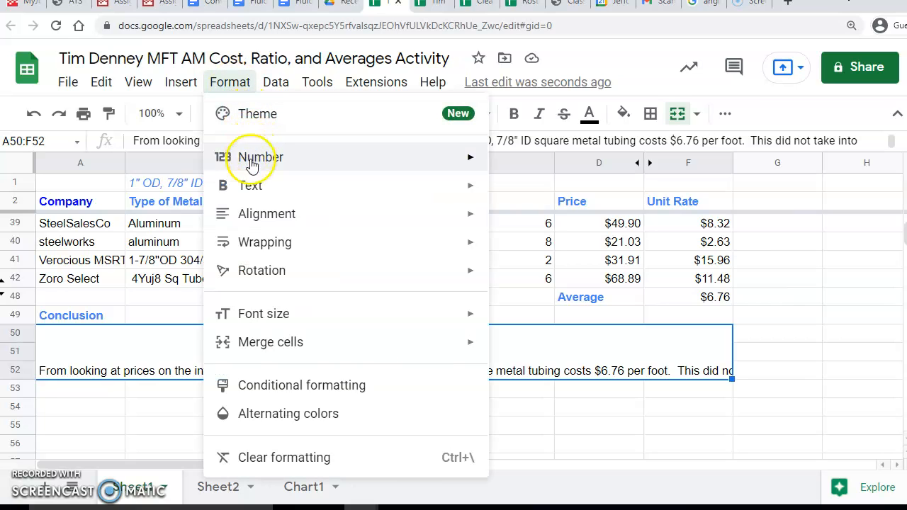
mouse_move(235, 249)
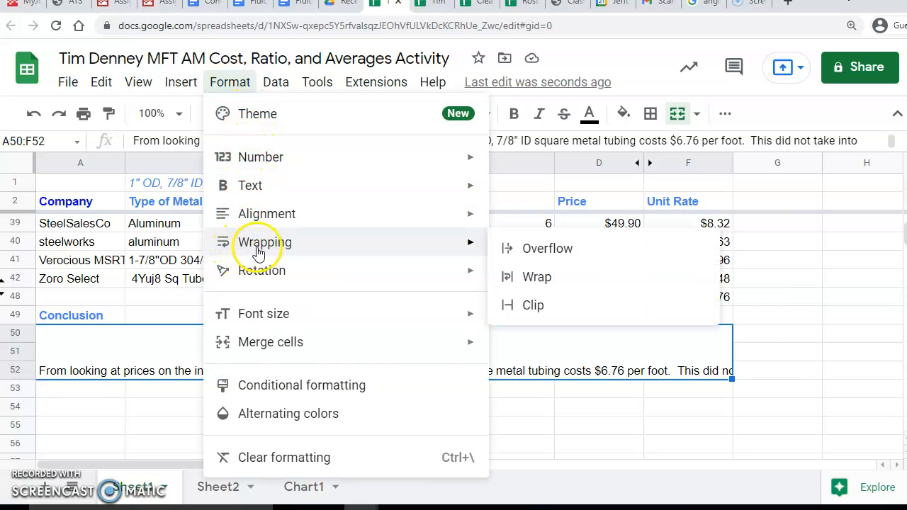
click(562, 282)
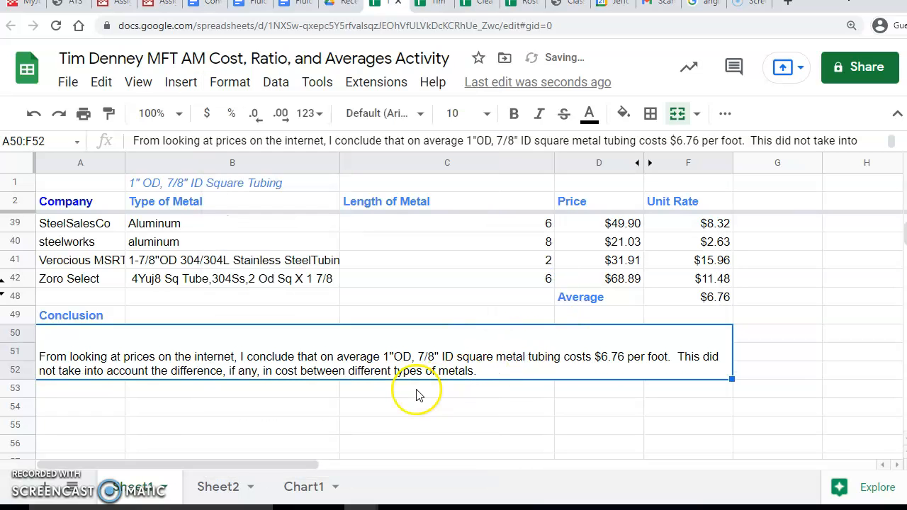
click(417, 391)
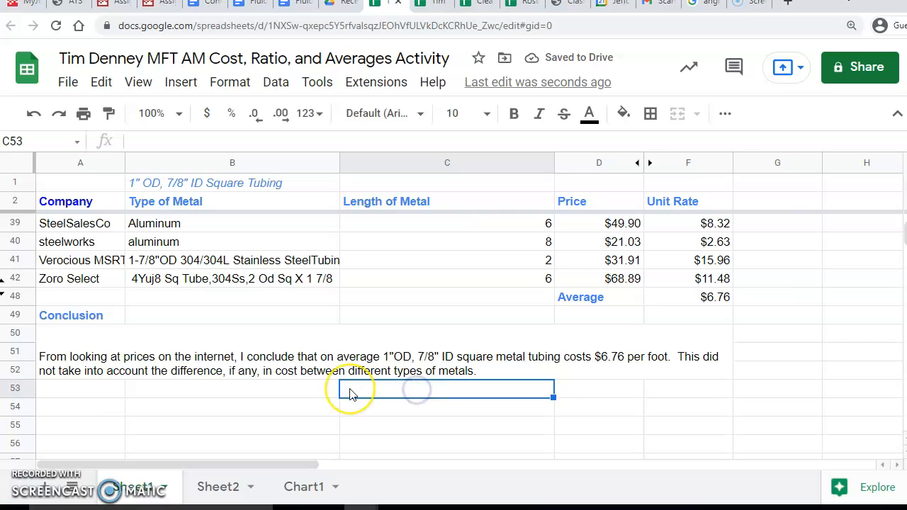
scroll(349, 393, up, 3)
scroll(350, 393, up, 8)
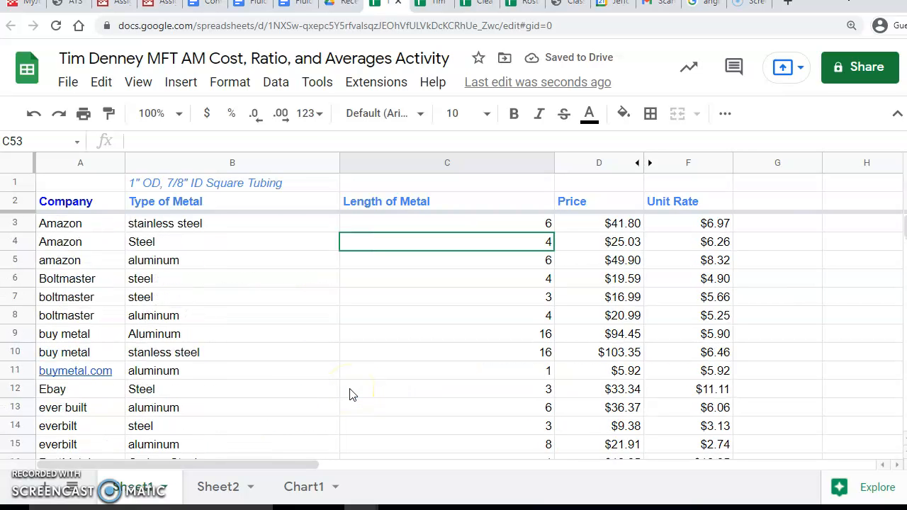